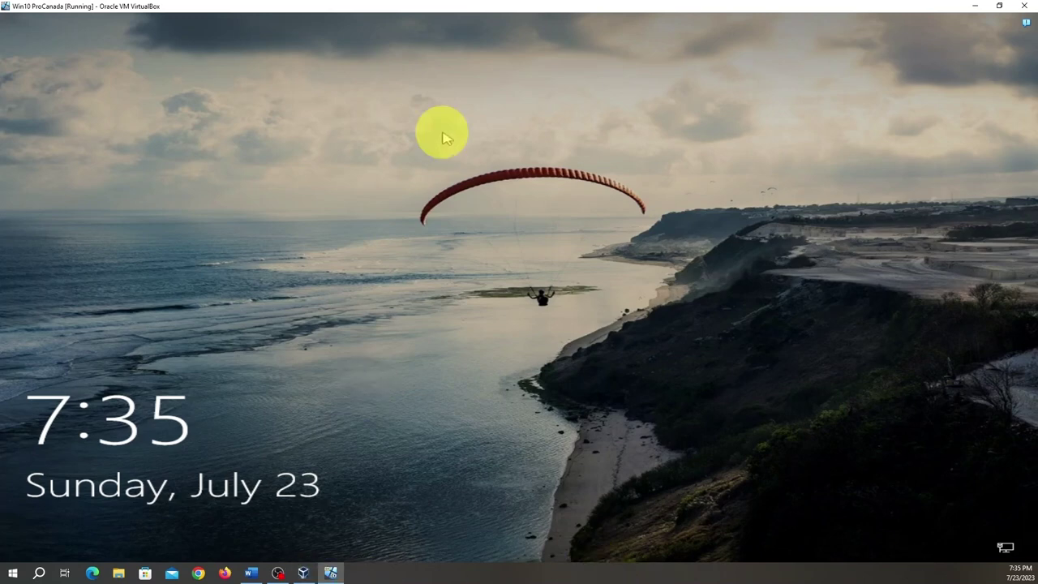
- Dismiss the lock screen and sign in with the account password to reach the desktop
left_click(511, 261)
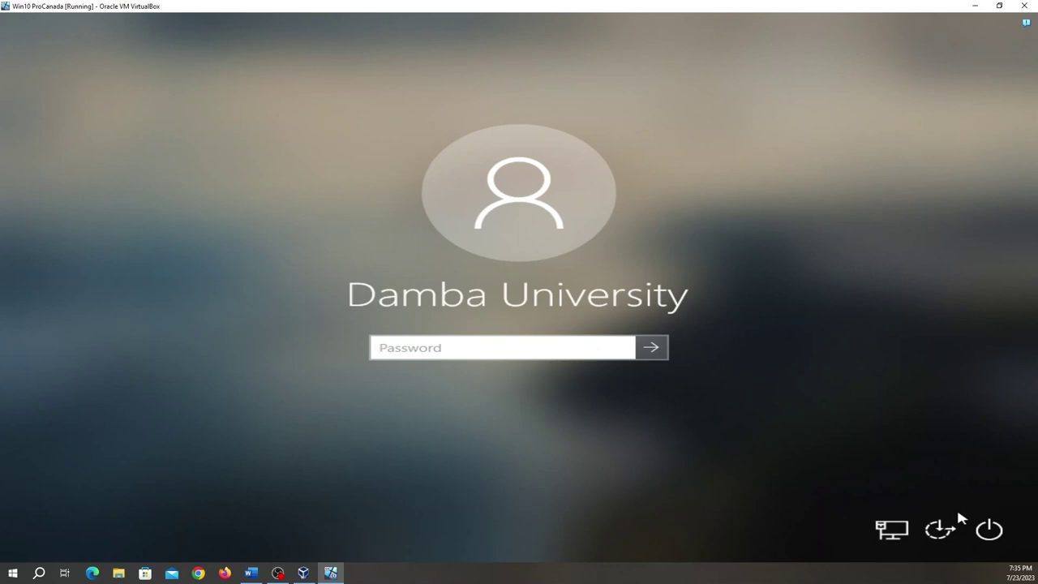
type("a")
key("Caps_Lock")
key("Return")
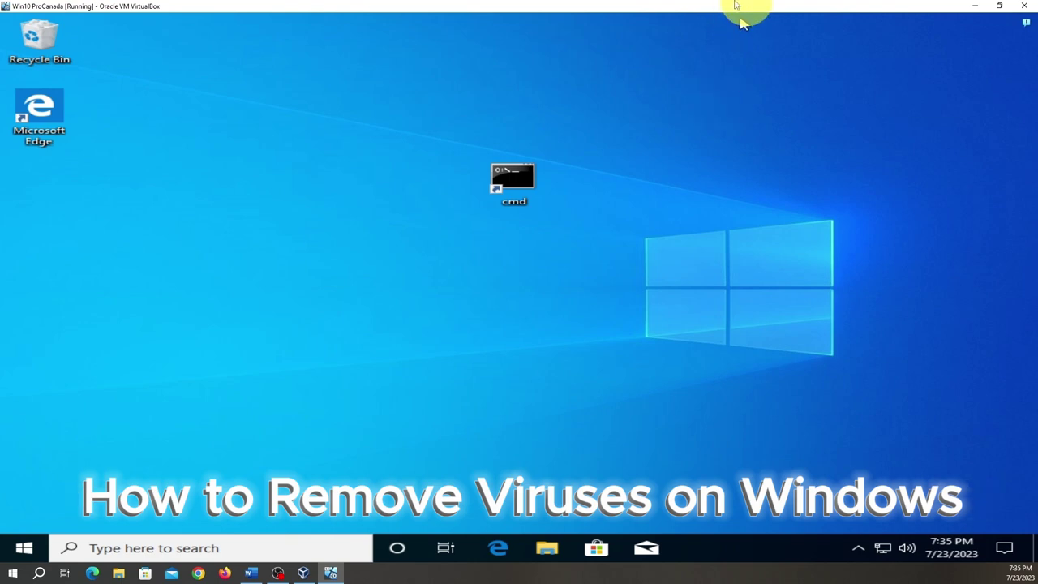
- Open the Settings app by searching for 'se'
left_click(125, 549)
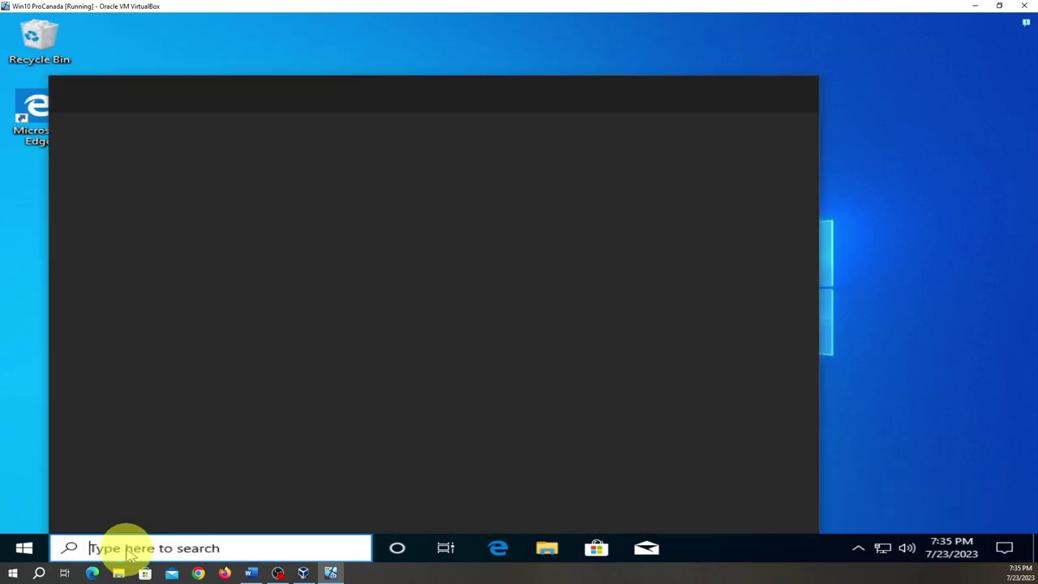
type("sett")
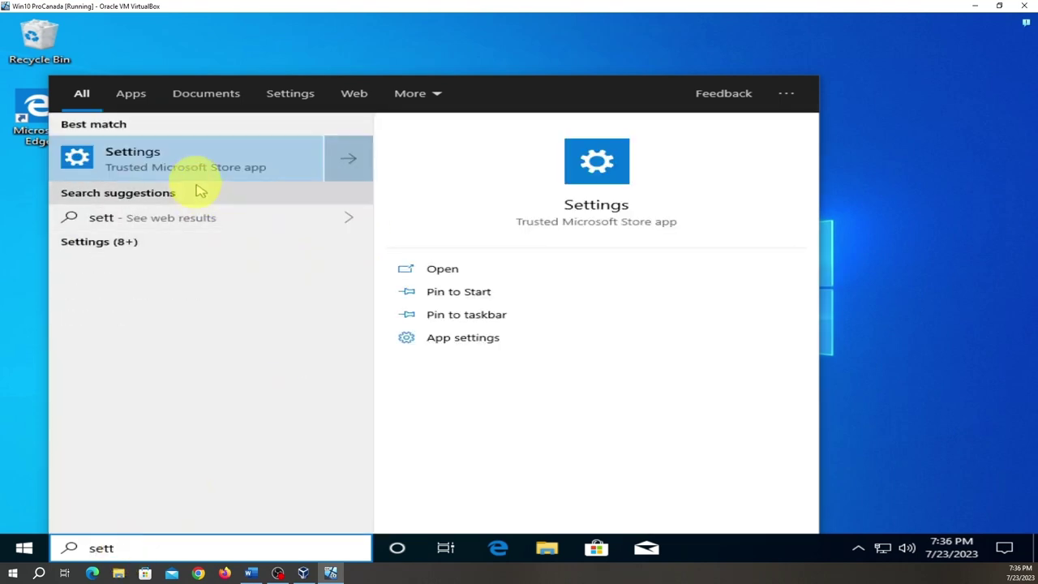
left_click(199, 166)
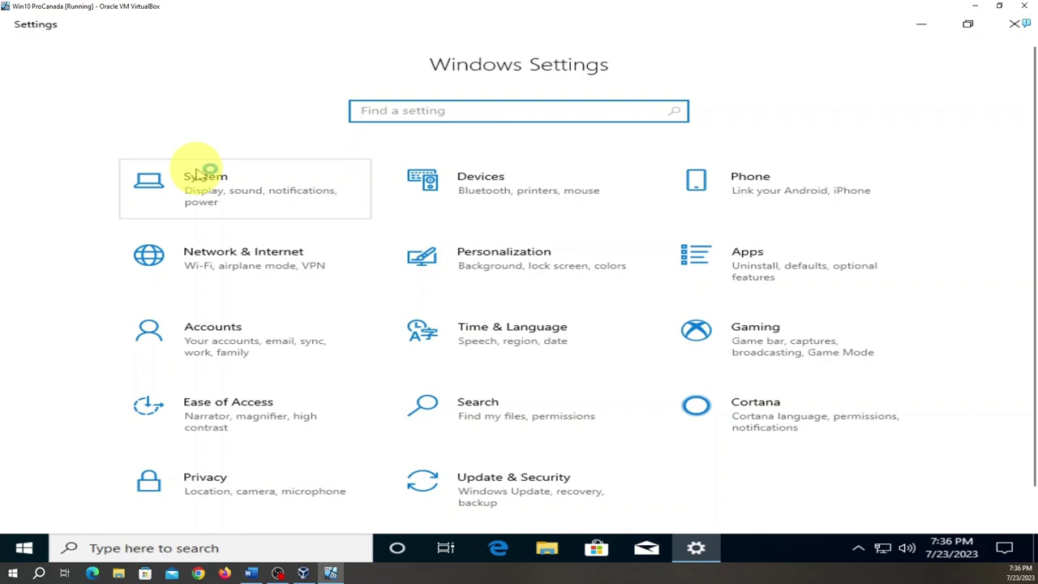
- Check System > About (Windows 10 Pro, version 1903, build 18362.30), then go back
left_click(197, 172)
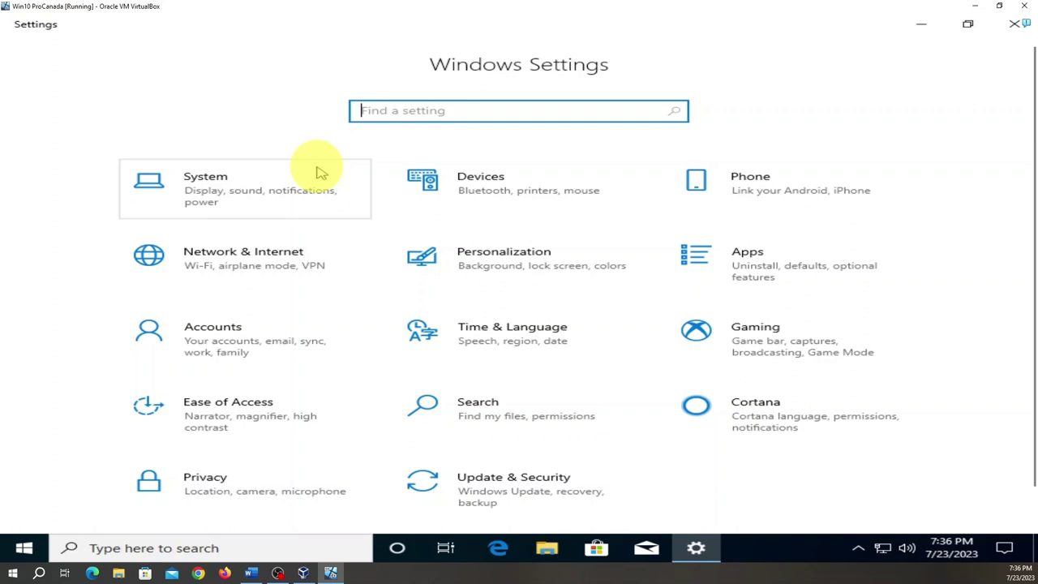
scroll(319, 204, "down", 1)
scroll(316, 203, "up", 1)
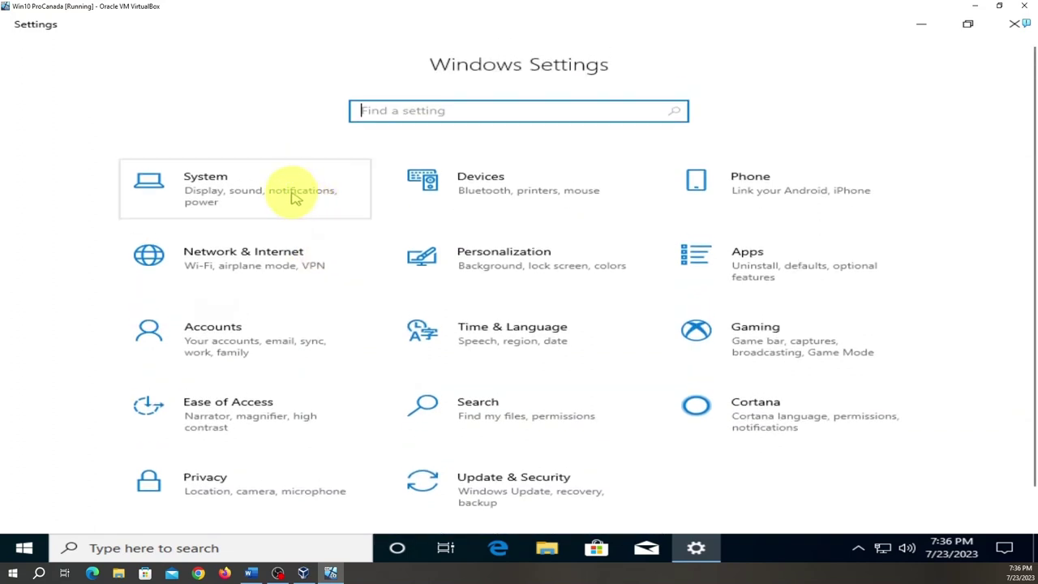
left_click(232, 201)
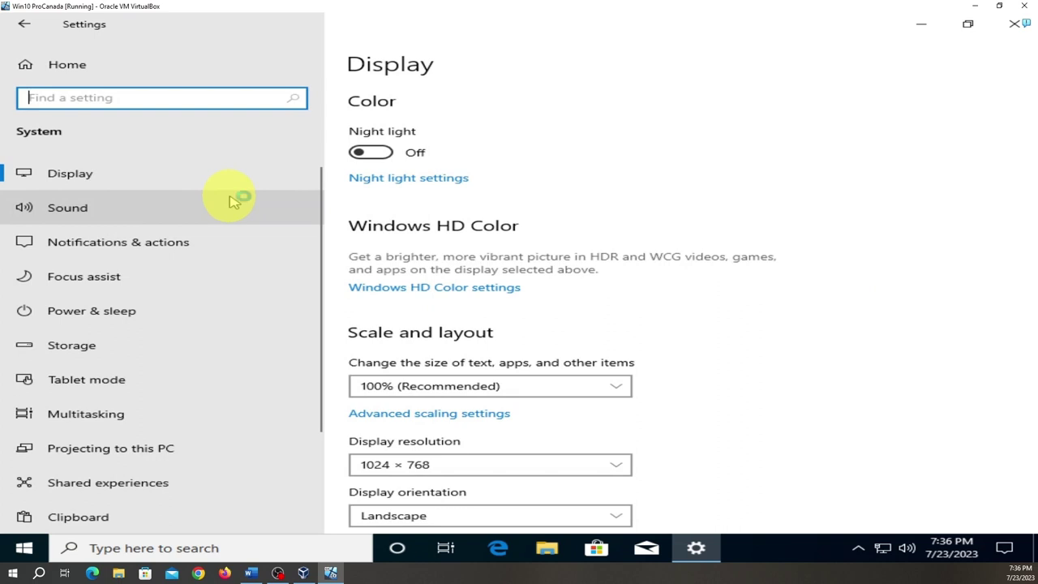
scroll(204, 259, "down", 3)
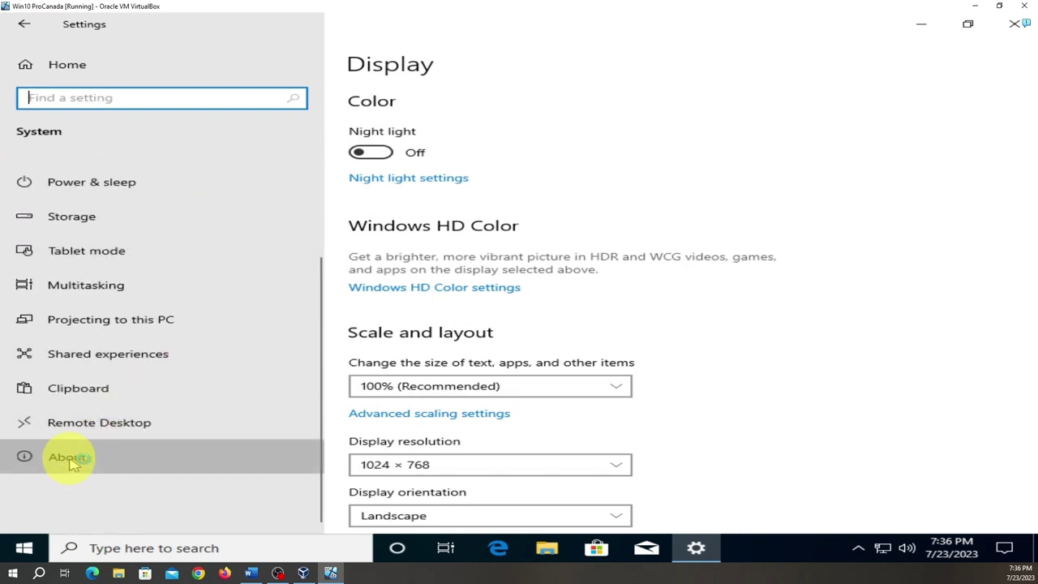
left_click(71, 459)
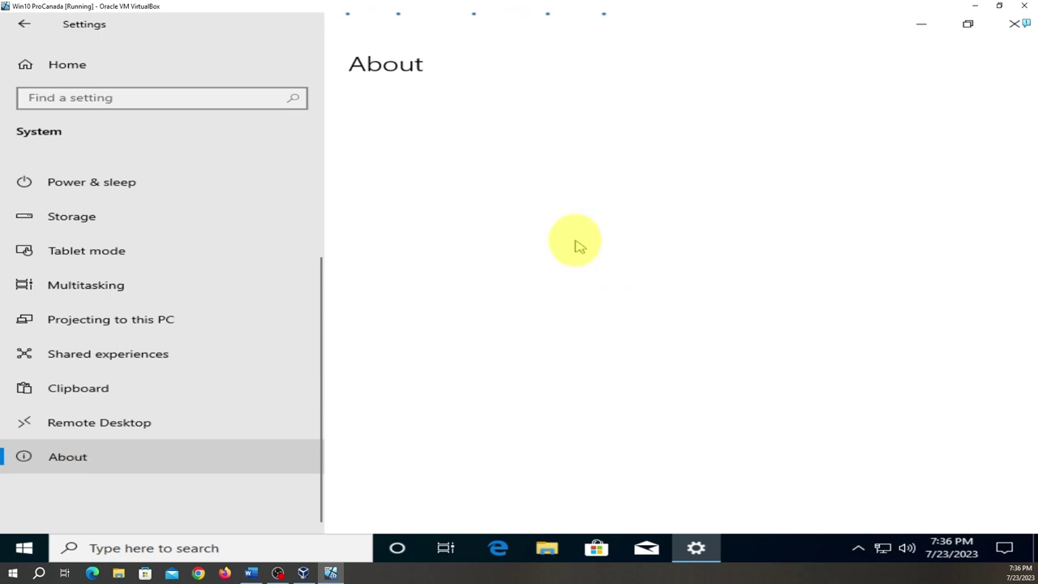
scroll(577, 243, "down", 5)
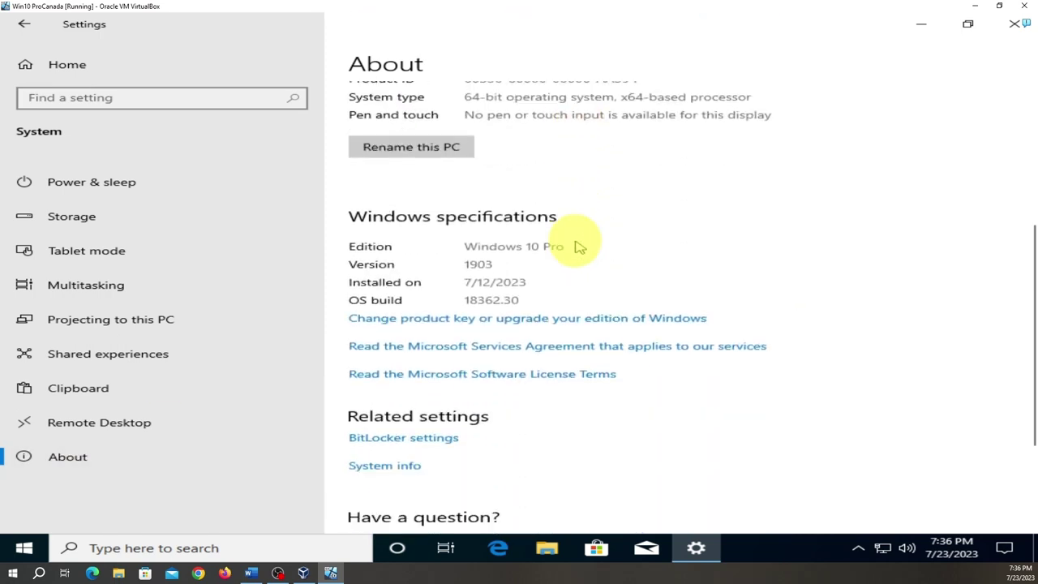
scroll(578, 243, "down", 3)
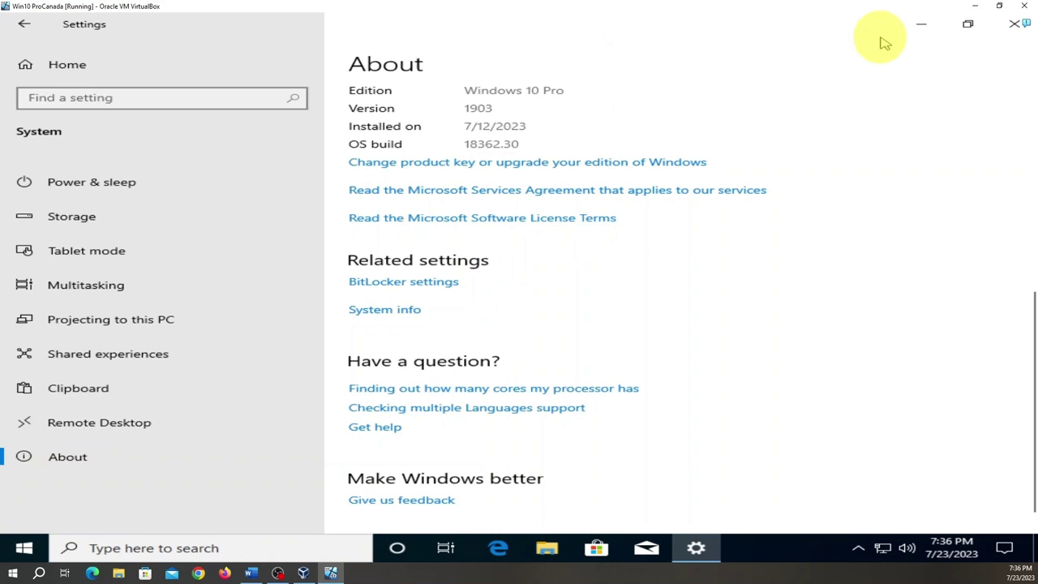
left_click(23, 29)
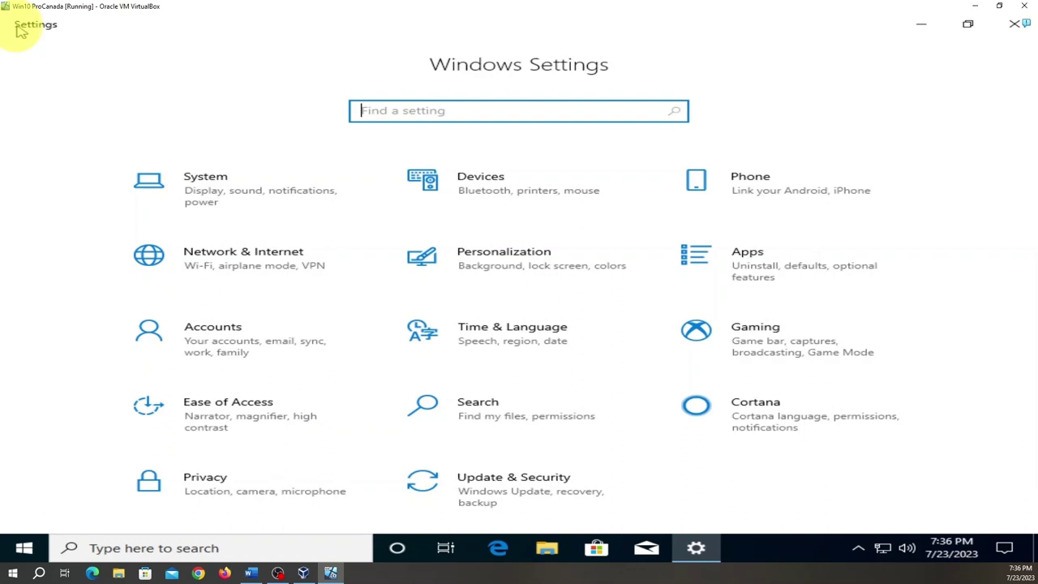
- Review the Update & Security page showing failed updates, then close Settings
left_click(496, 501)
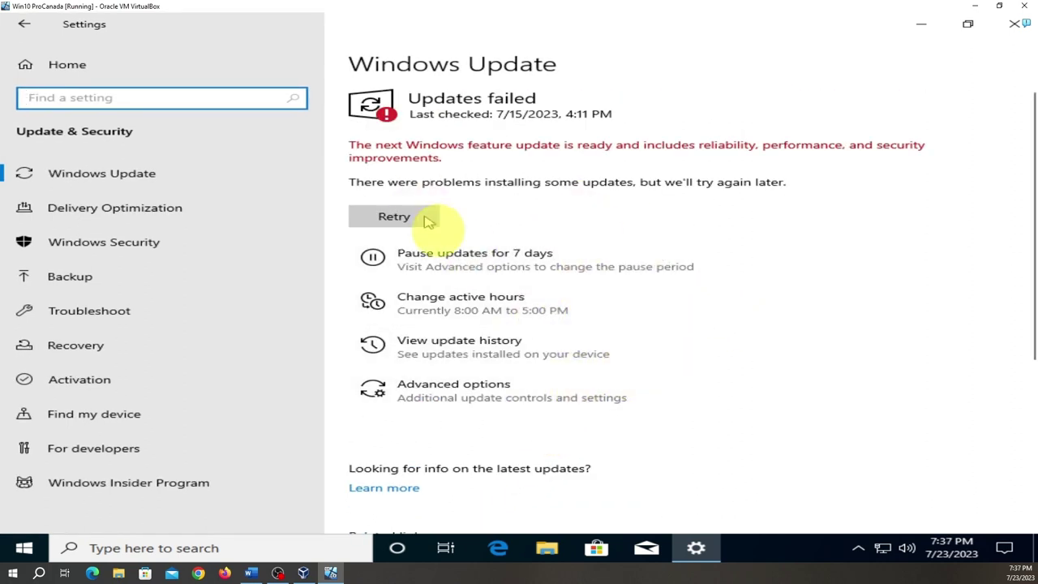
scroll(542, 266, "down", 5)
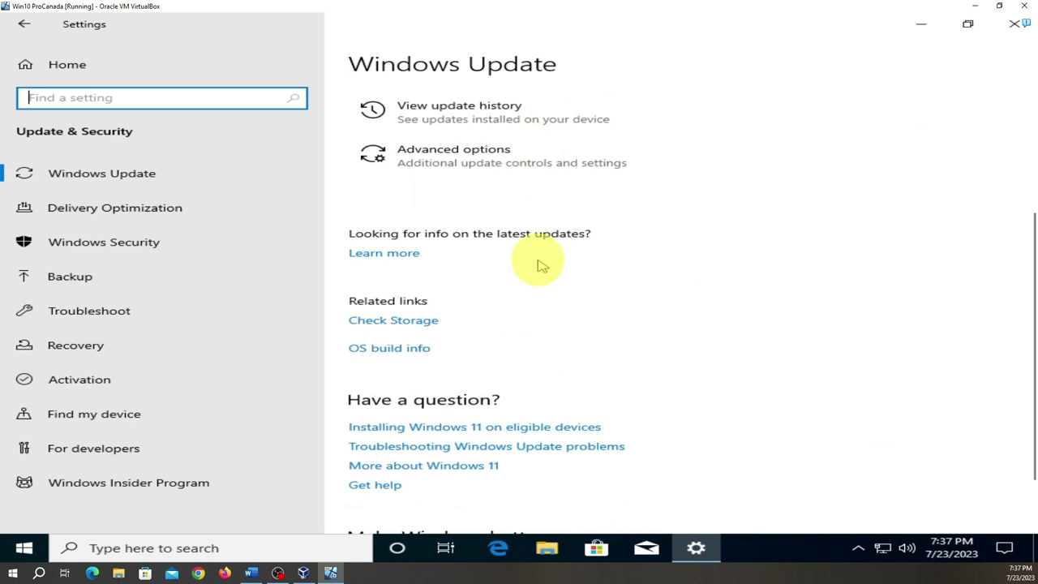
scroll(542, 266, "up", 5)
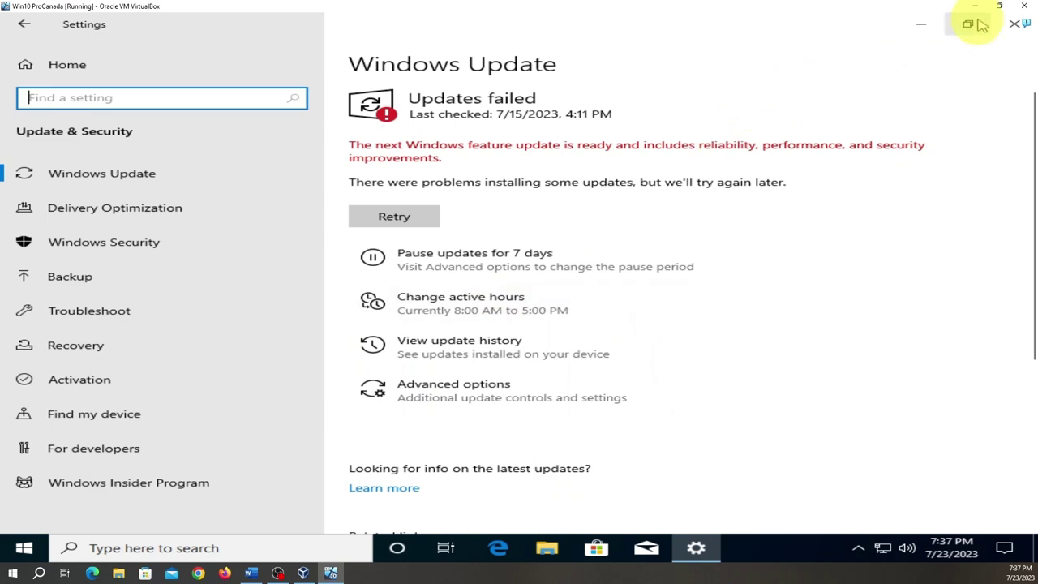
left_click(1012, 28)
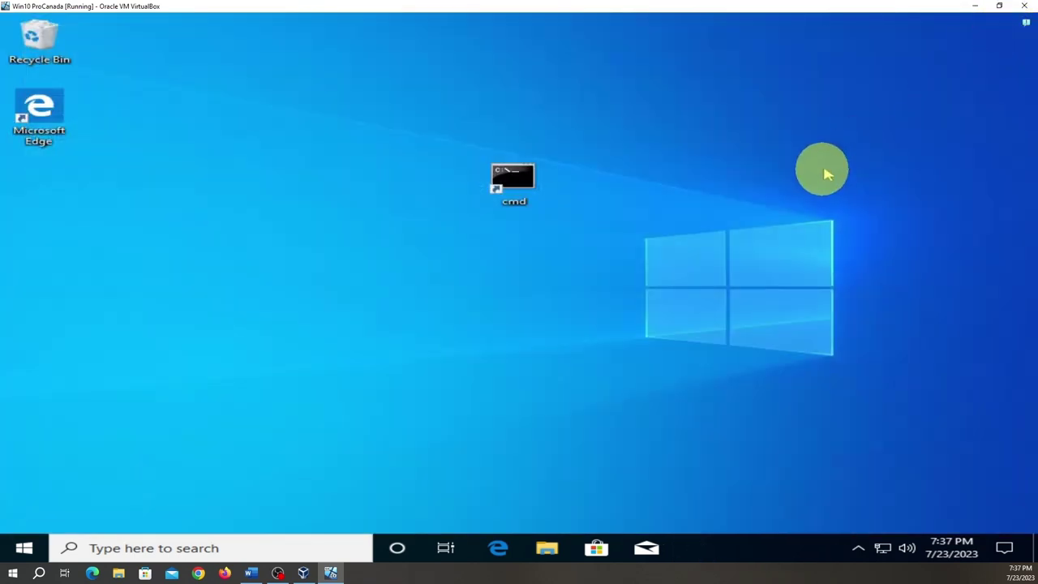
- Delete the cmd desktop shortcut, leaving only Recycle Bin and Microsoft Edge
right_click(509, 187)
left_click(584, 391)
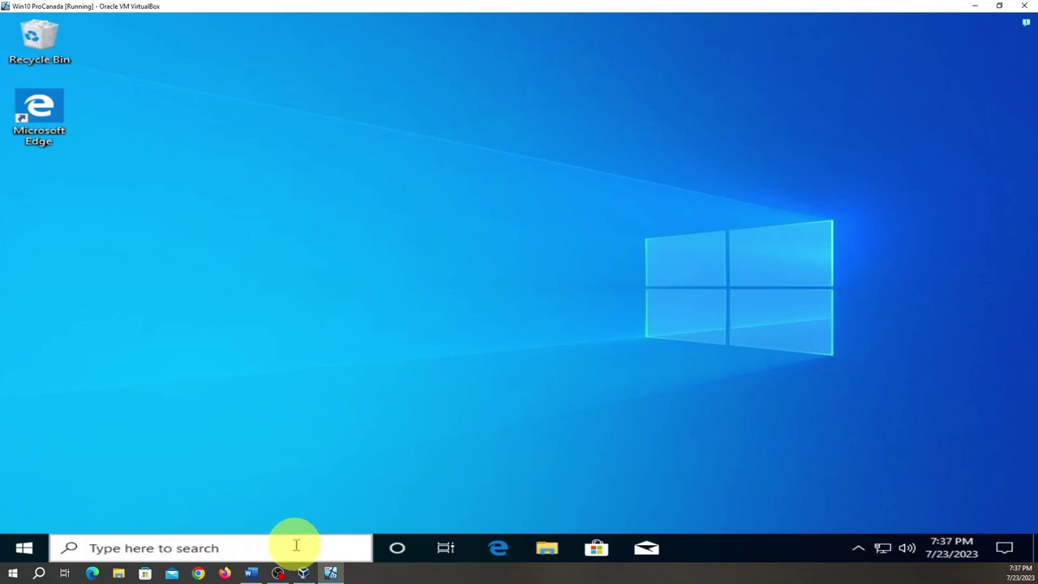
right_click(542, 232)
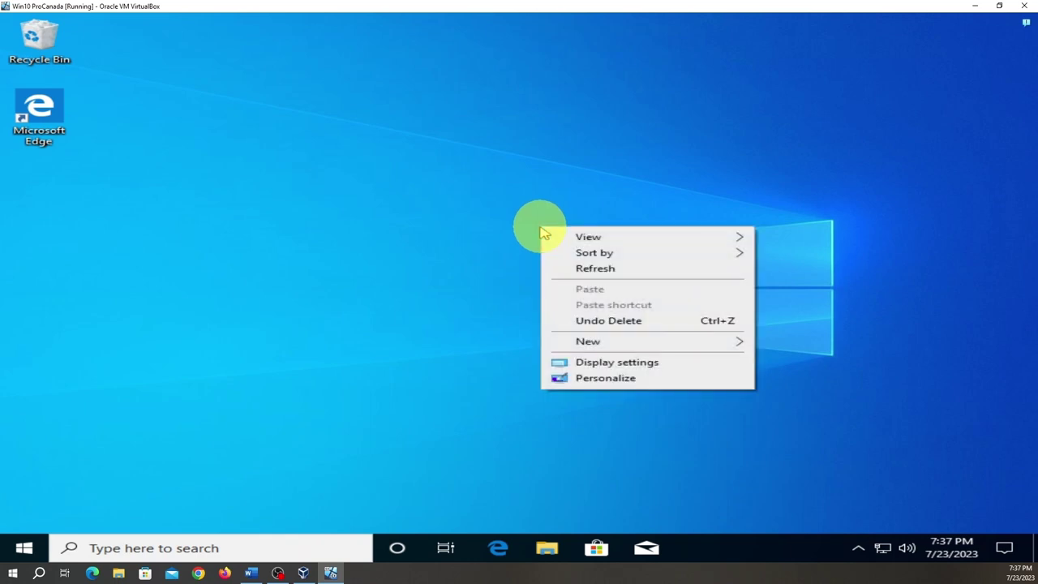
left_click(370, 405)
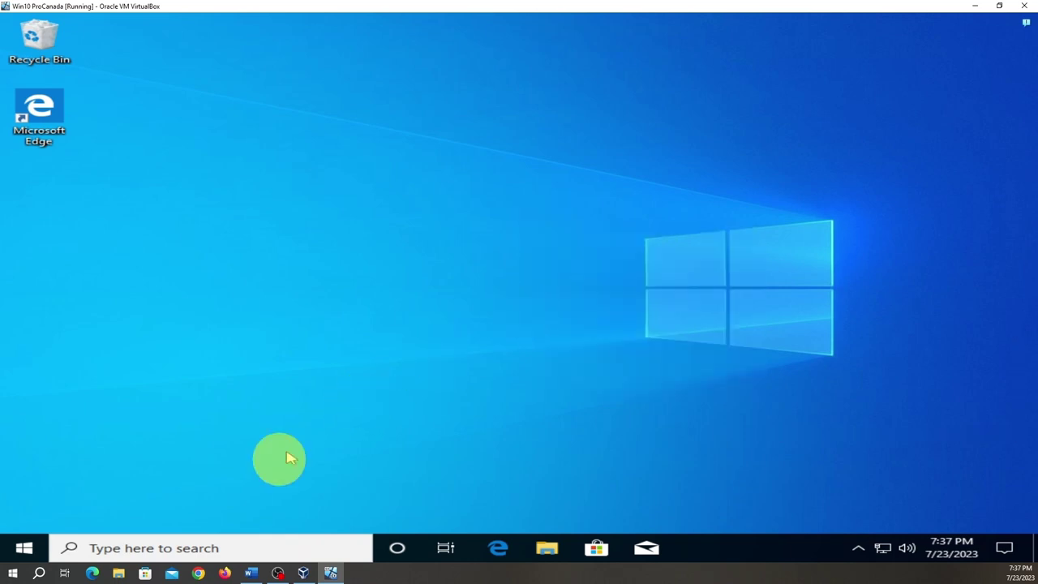
- Scroll the Start menu app list down to the W entries through Your Phone
left_click(24, 549)
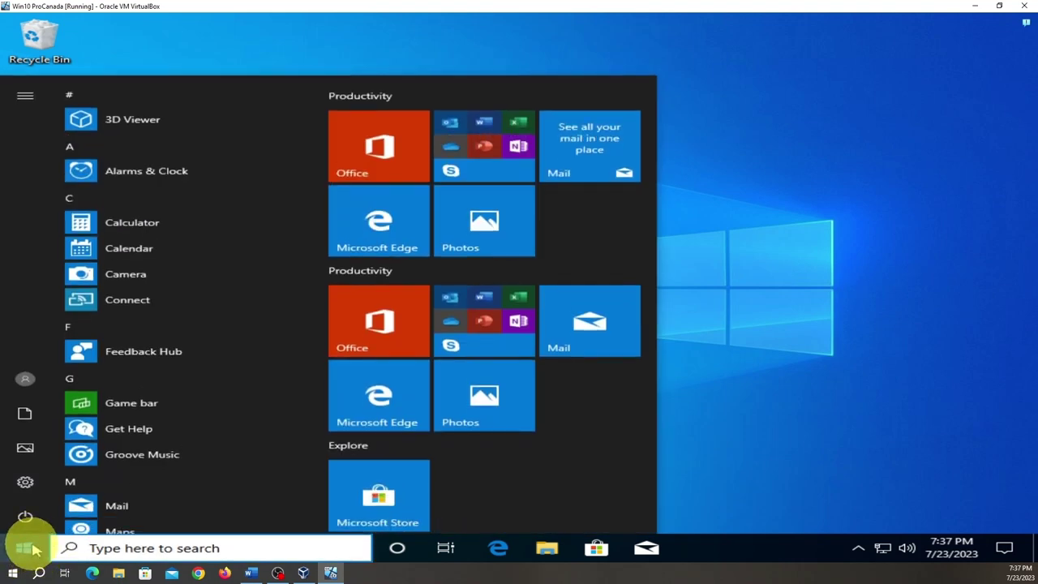
scroll(261, 361, "down", 3)
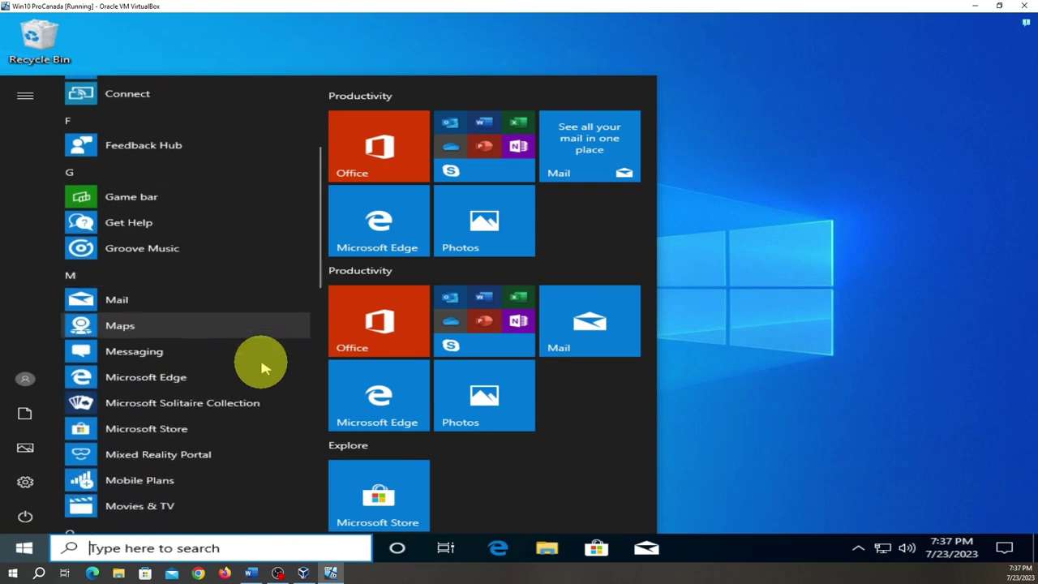
scroll(261, 369, "down", 5)
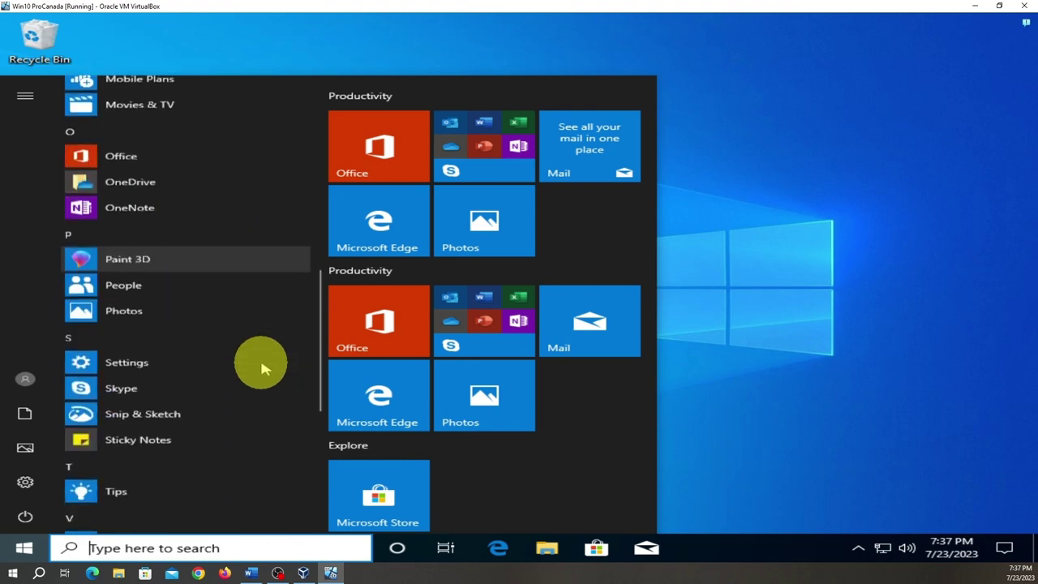
scroll(261, 369, "down", 5)
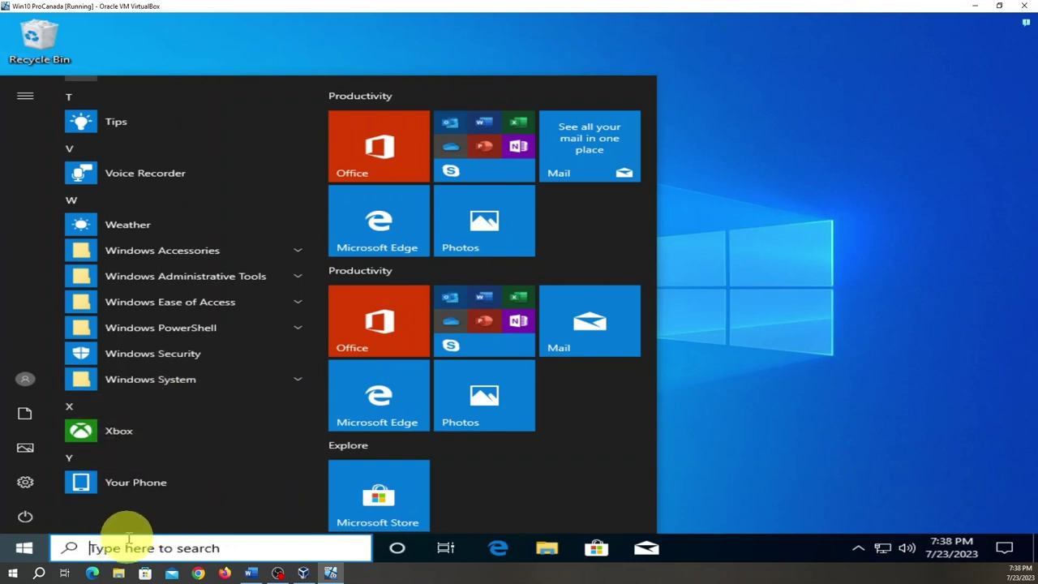
- Search 'com' and run Command Prompt as administrator, approving the UAC prompt
type("com")
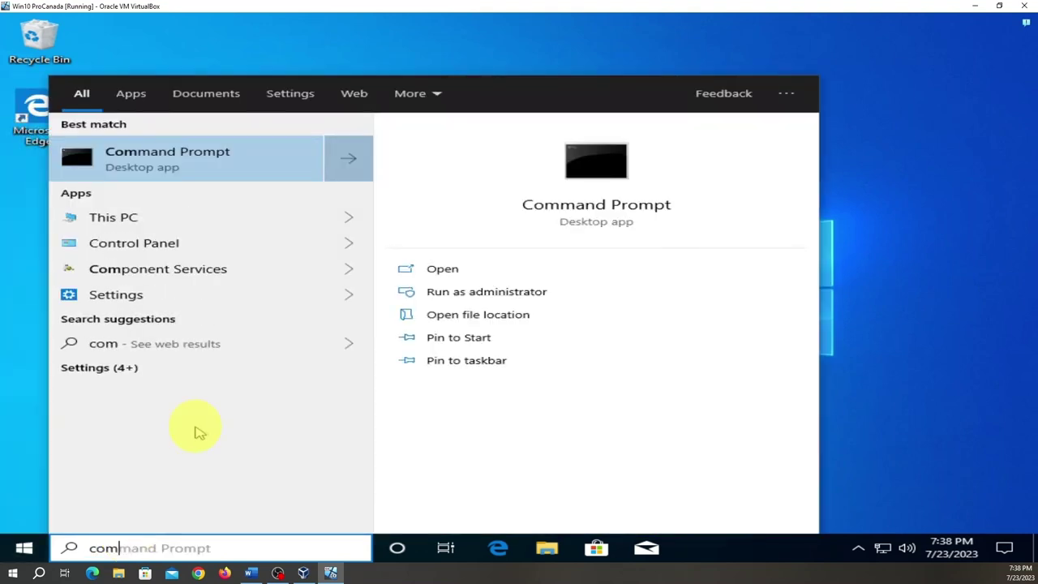
right_click(183, 154)
left_click(227, 171)
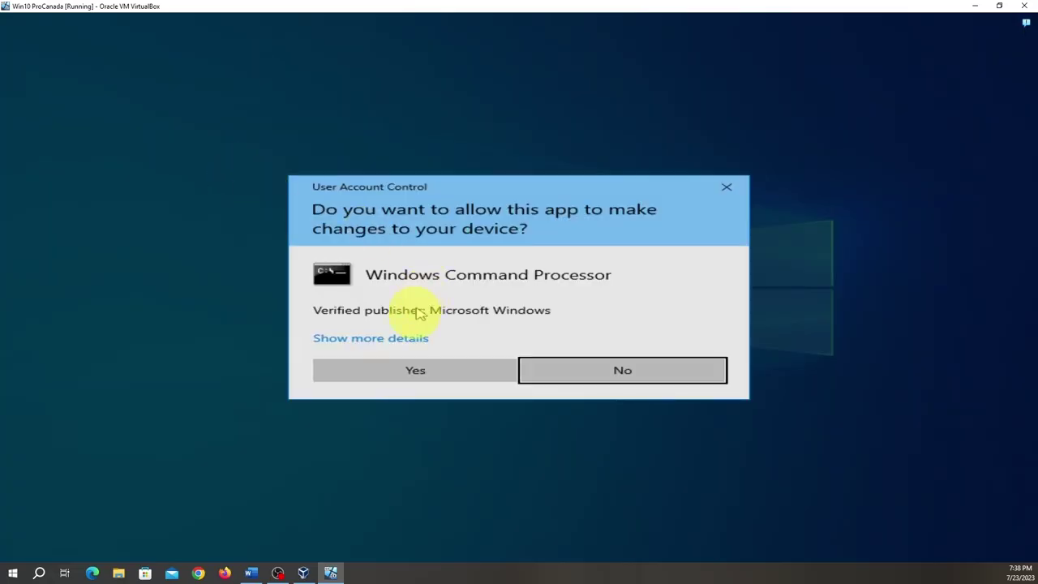
left_click(428, 378)
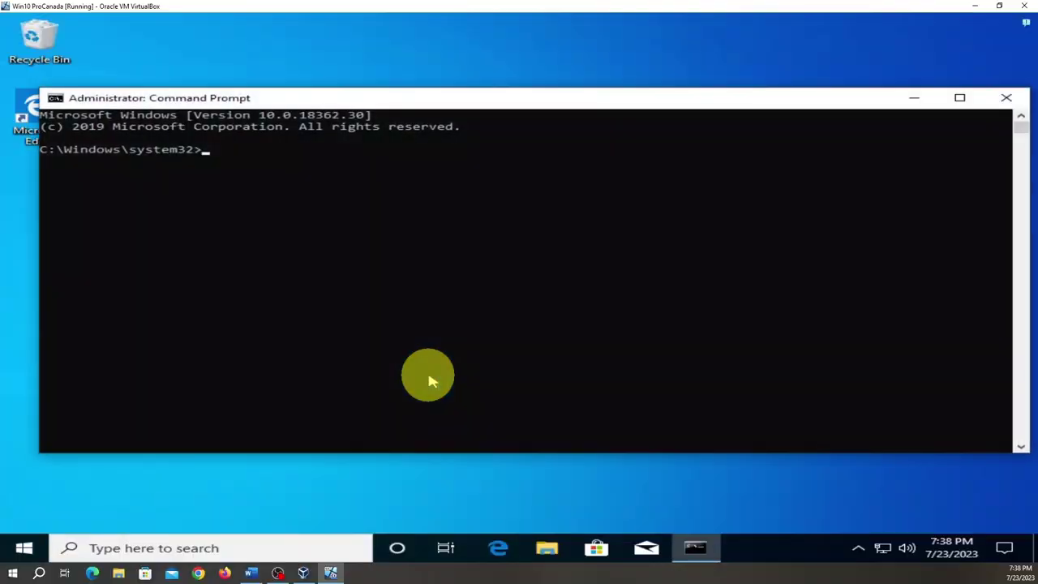
- Close the admin Command Prompt and create a new desktop shortcut named cmd pointing to cmd
left_click(1008, 96)
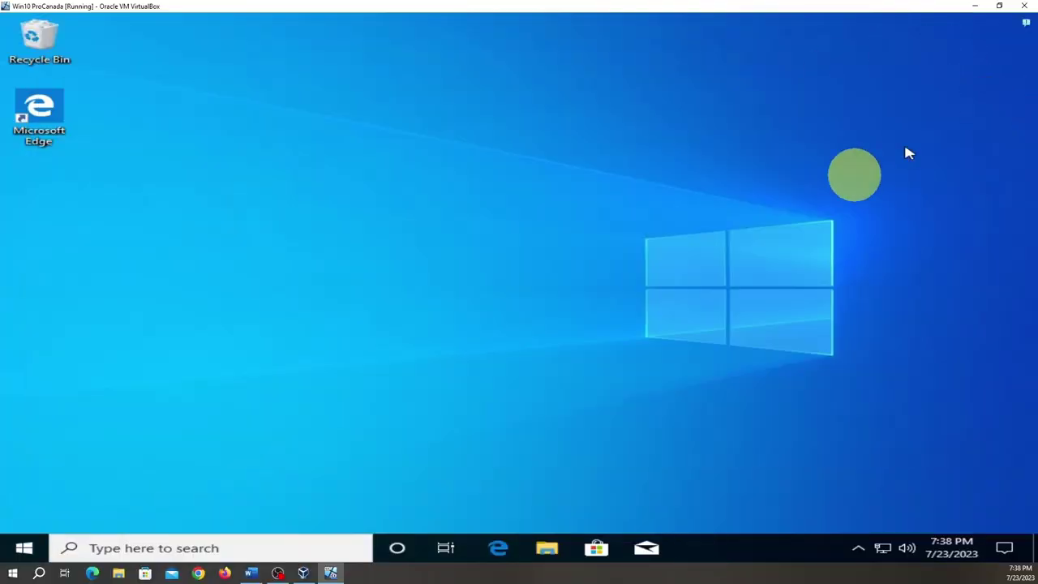
right_click(502, 210)
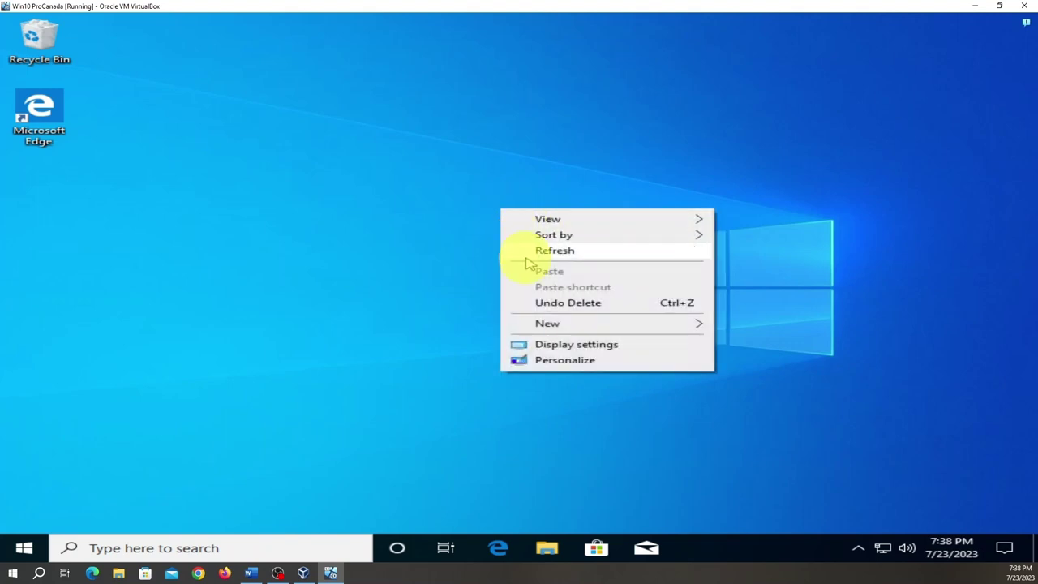
mouse_move(601, 331)
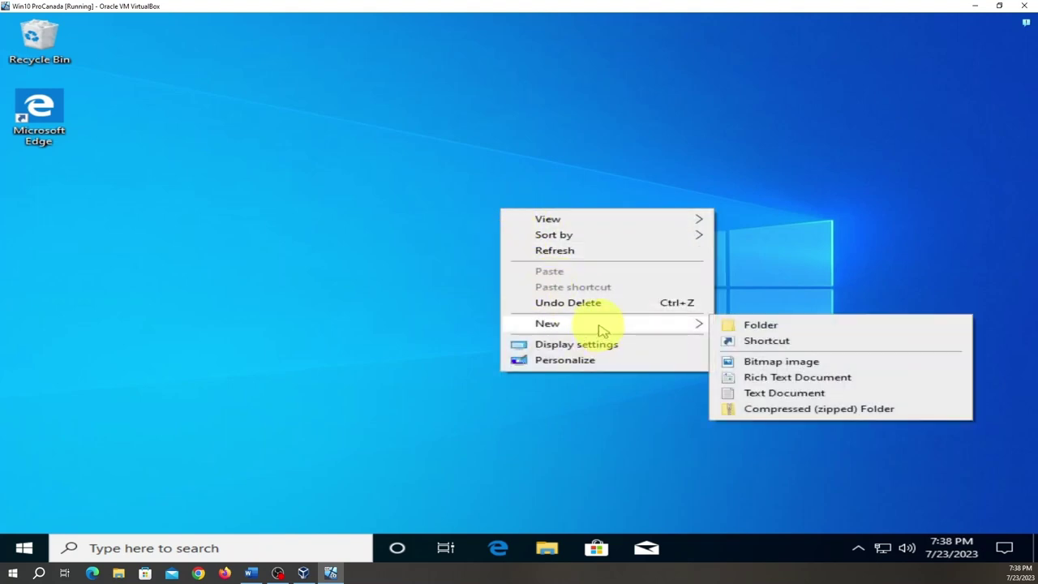
left_click(753, 342)
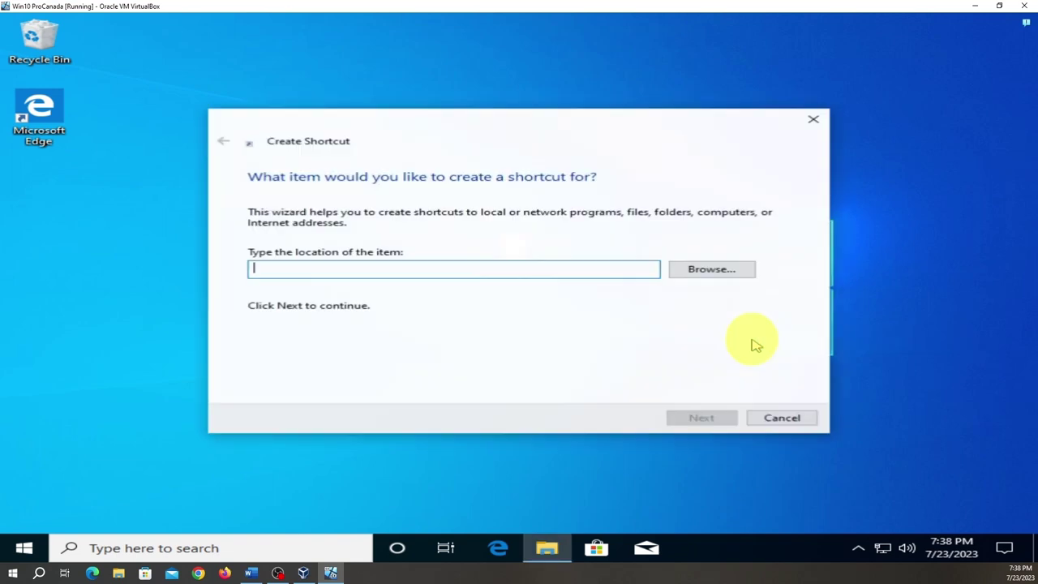
type("cmd")
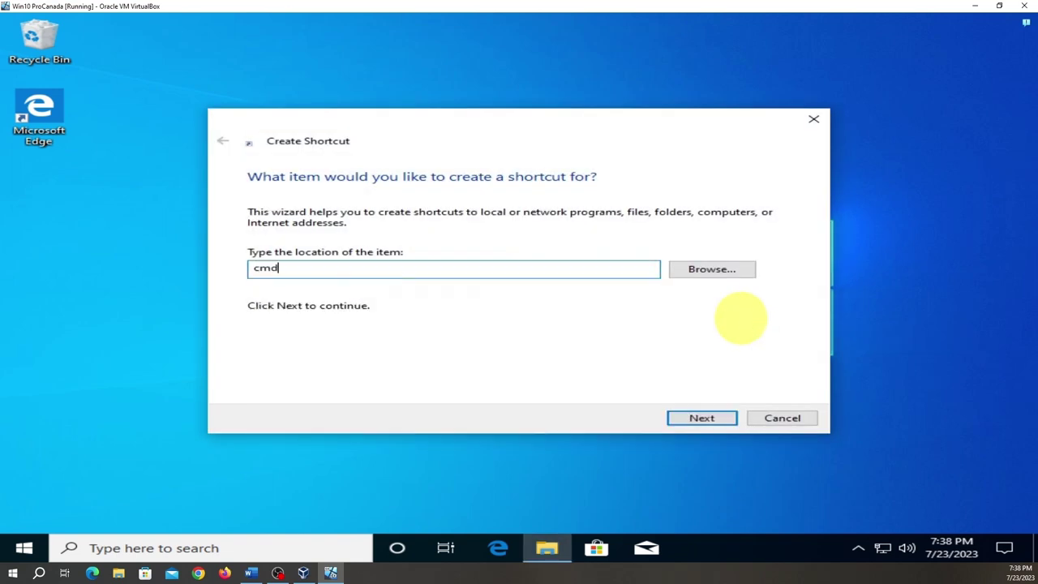
left_click(704, 420)
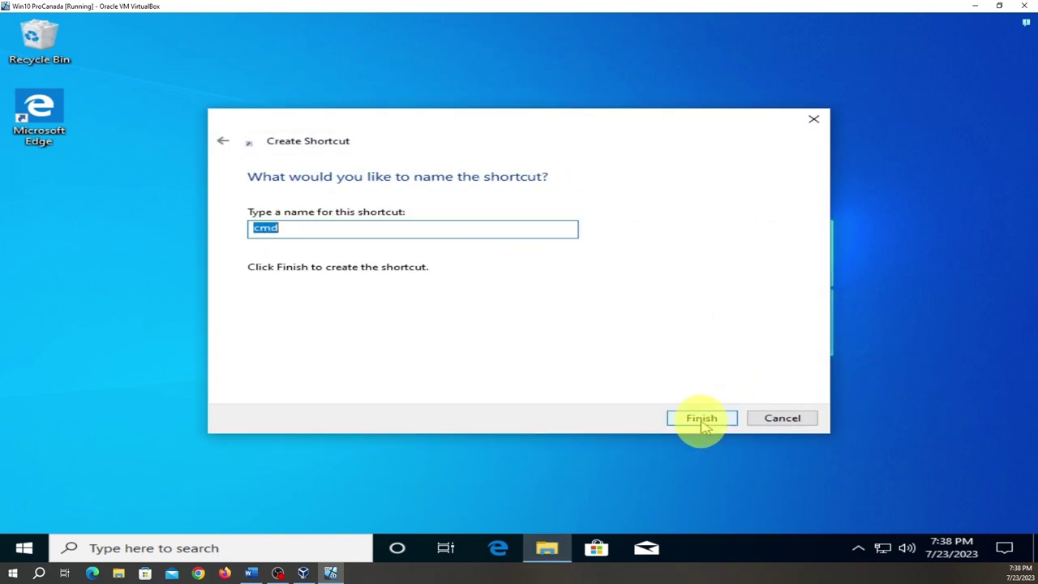
left_click(703, 423)
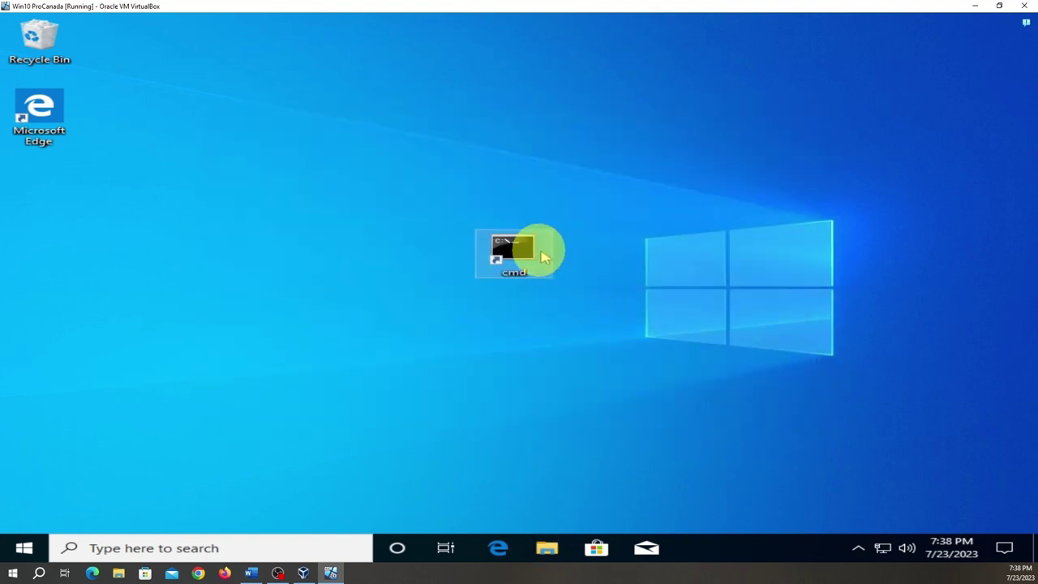
- Run the cmd shortcut as administrator, maximize it, and type sfc /scannow at the prompt
right_click(520, 258)
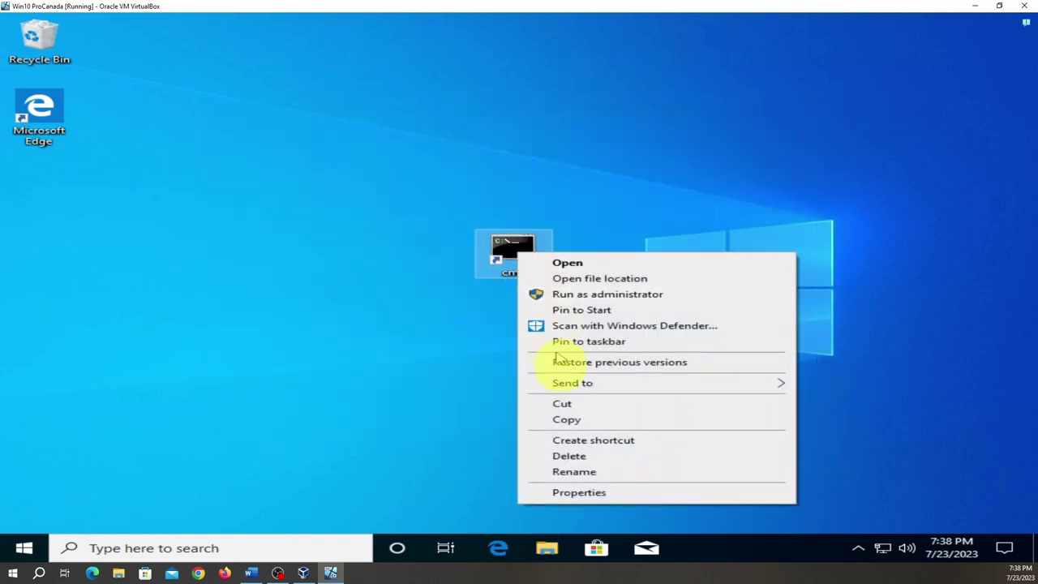
left_click(632, 296)
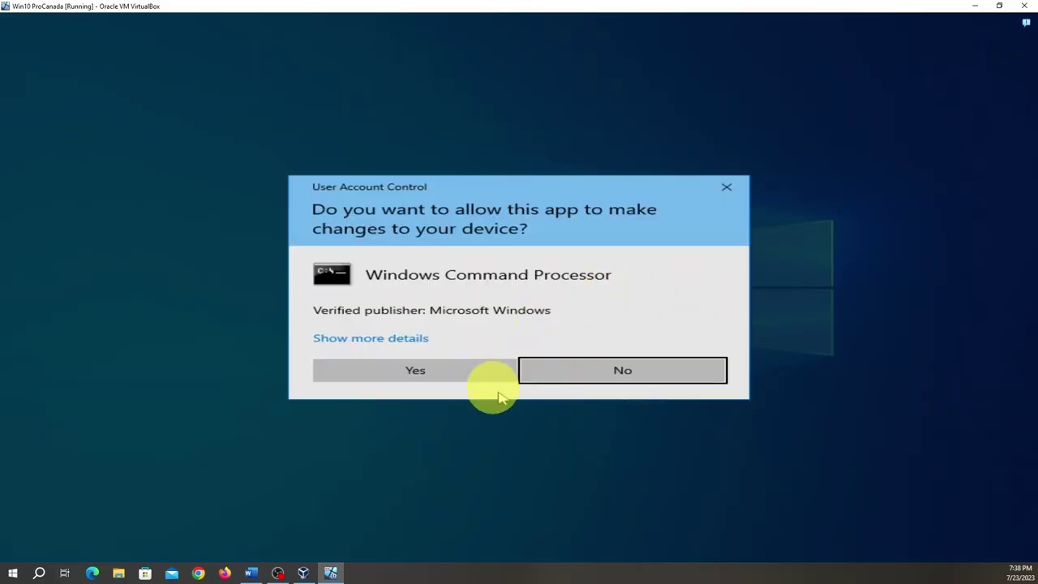
left_click(485, 377)
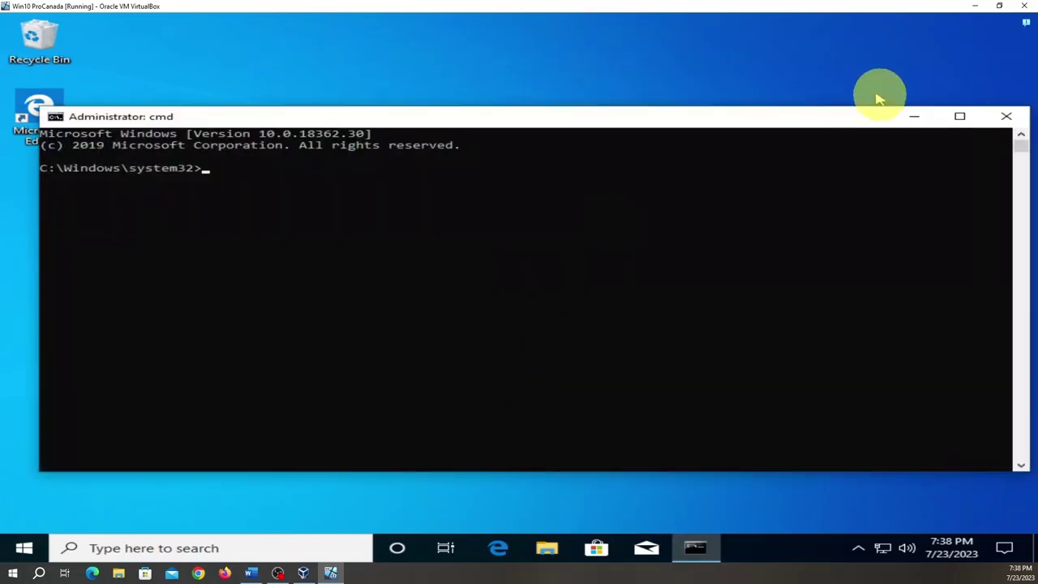
left_click(964, 115)
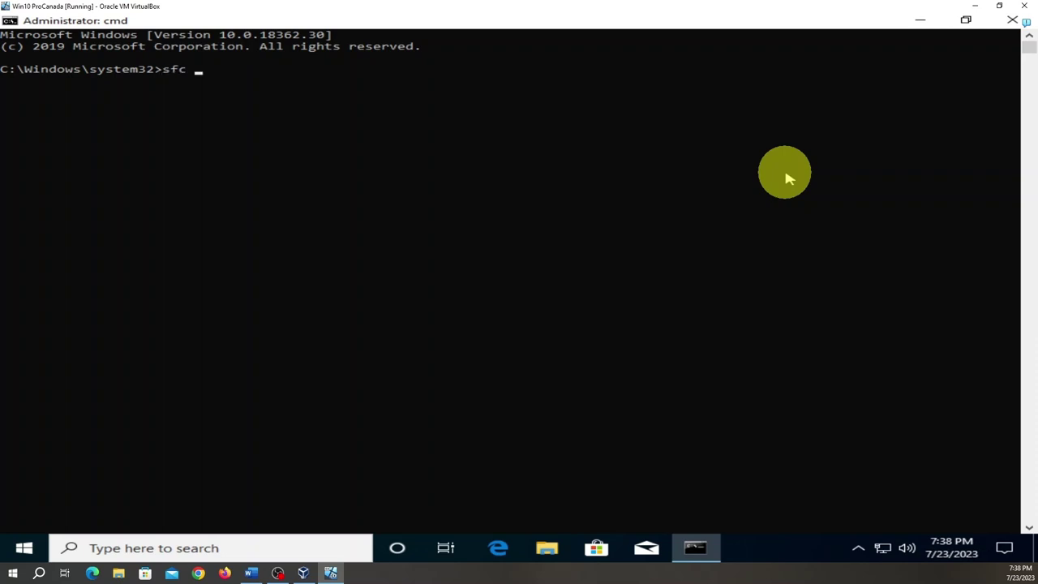
type("/scanno")
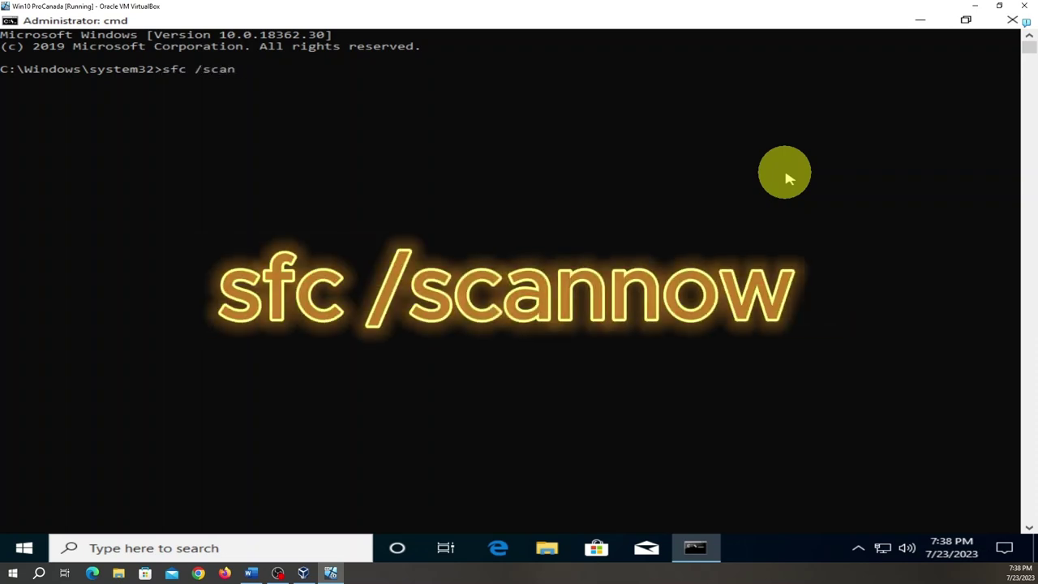
type("w")
- Run sfc /scannow until verification reaches 100% with no integrity violations found
key("Return")
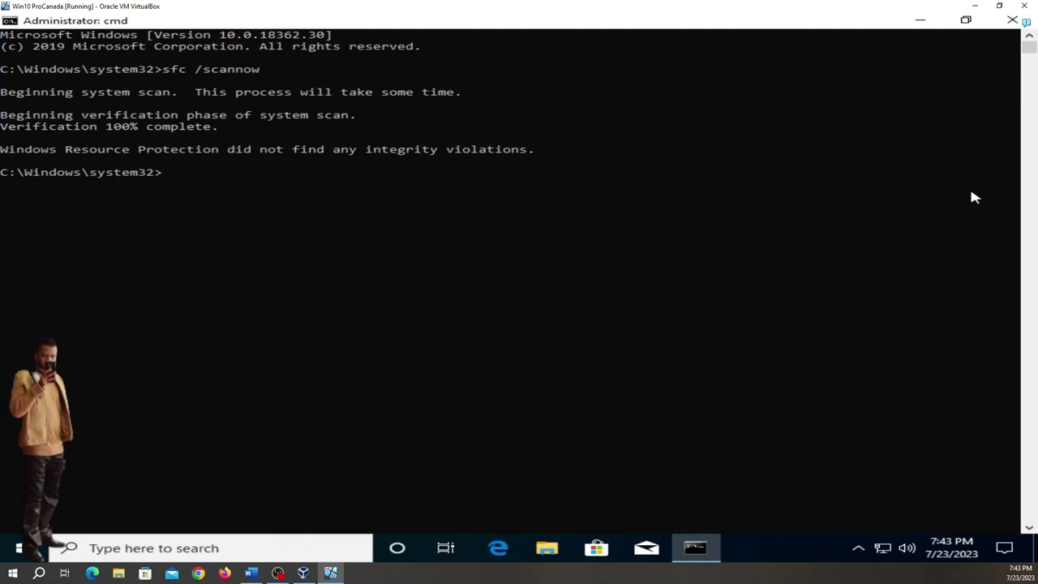
left_click(1015, 23)
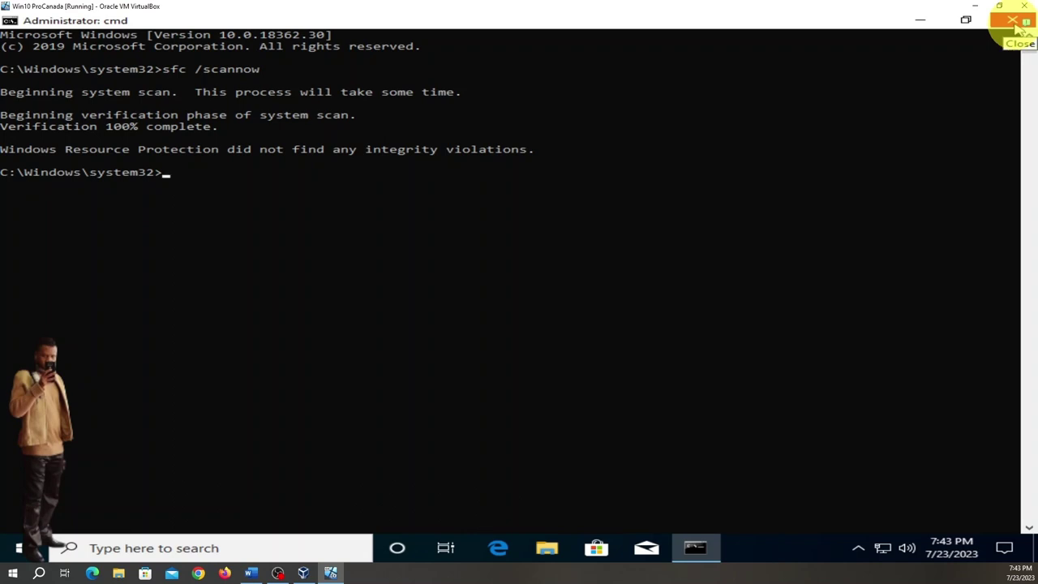
- Close the Command Prompt and restart Windows from the Start menu's Power options
left_click(1015, 24)
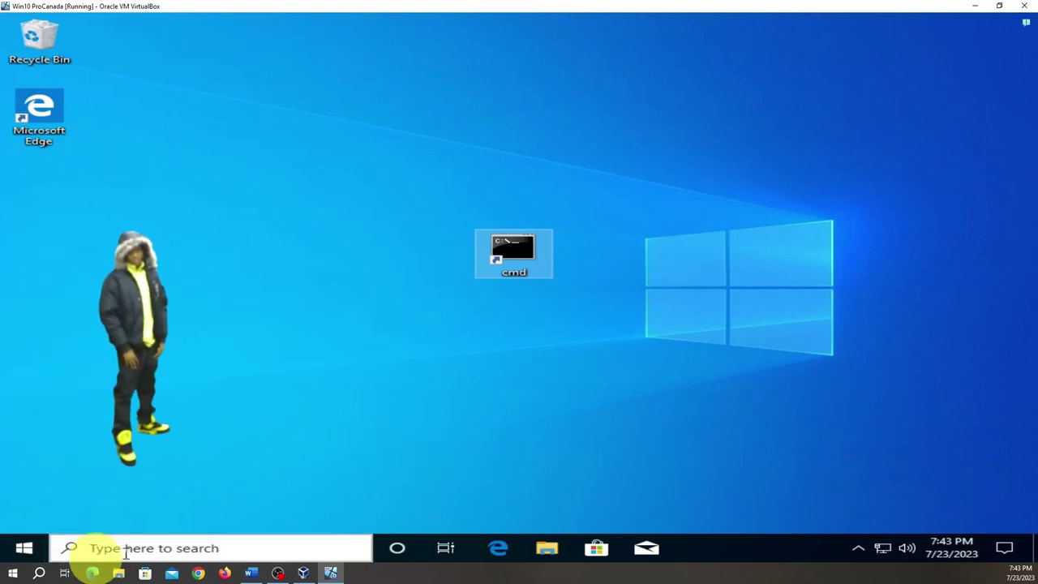
left_click(25, 550)
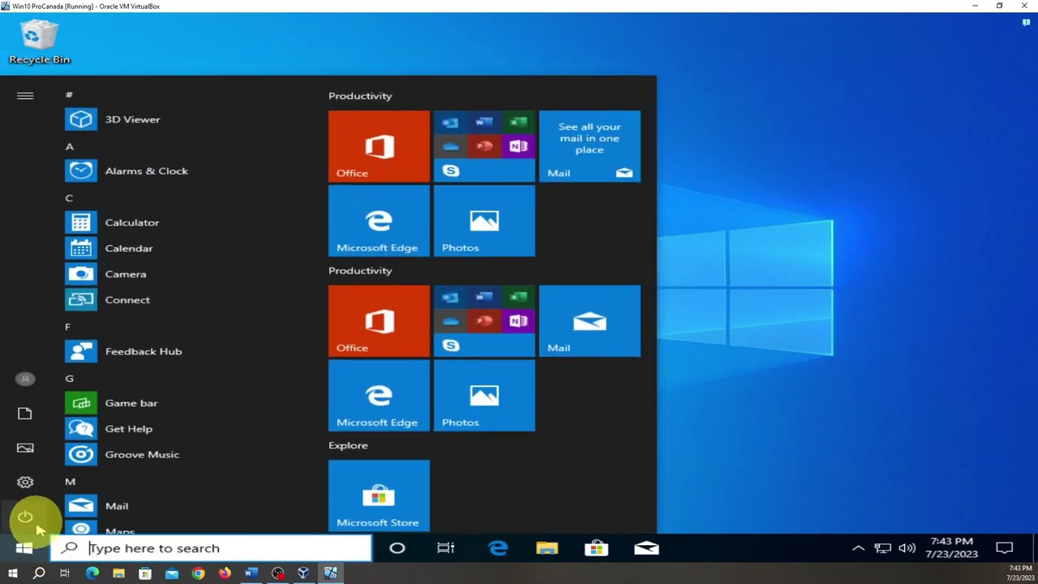
left_click(26, 516)
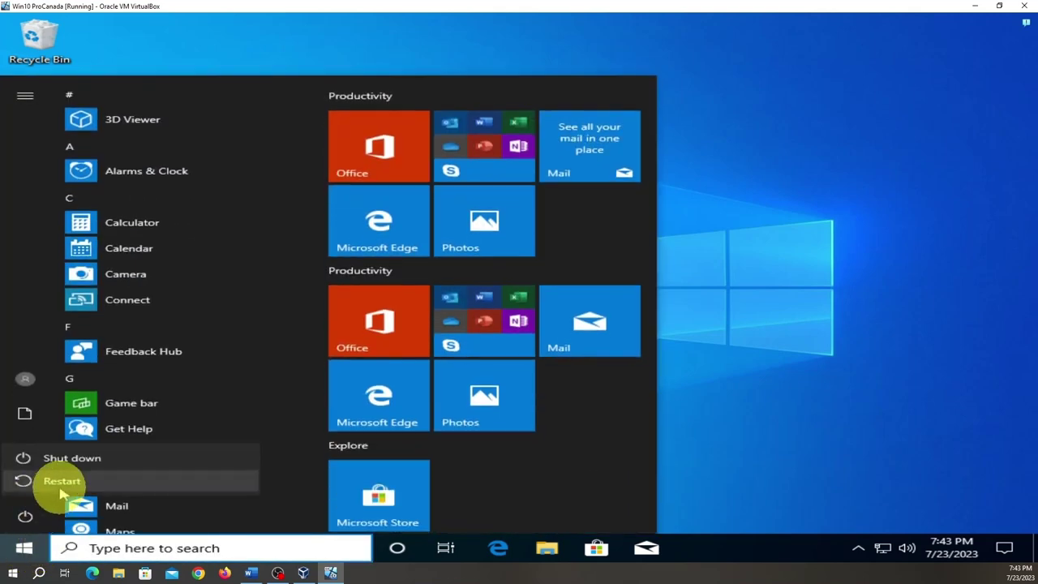
left_click(63, 482)
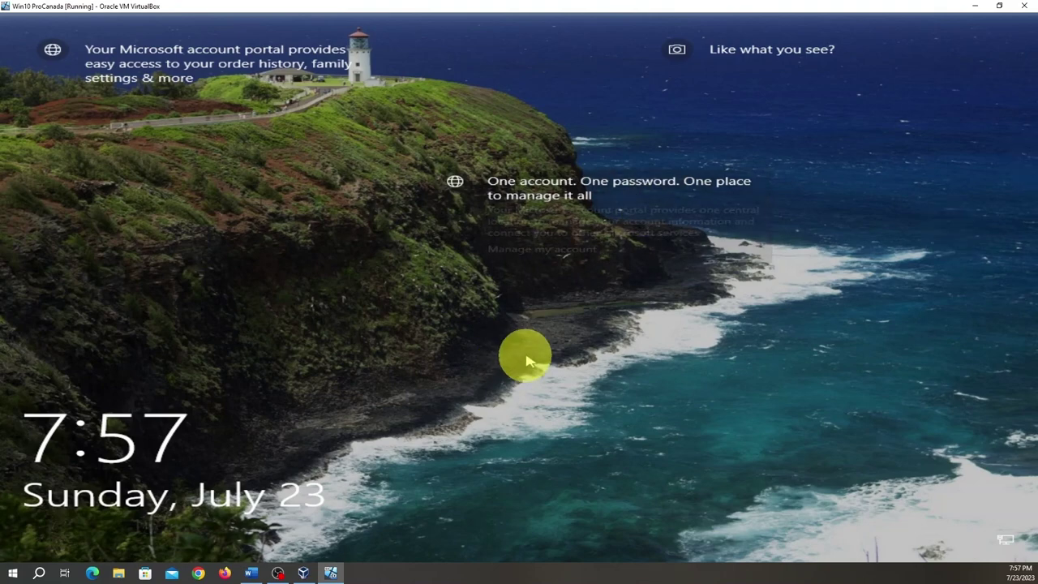
- Dismiss the lock screen and sign in with the account password
left_click(547, 322)
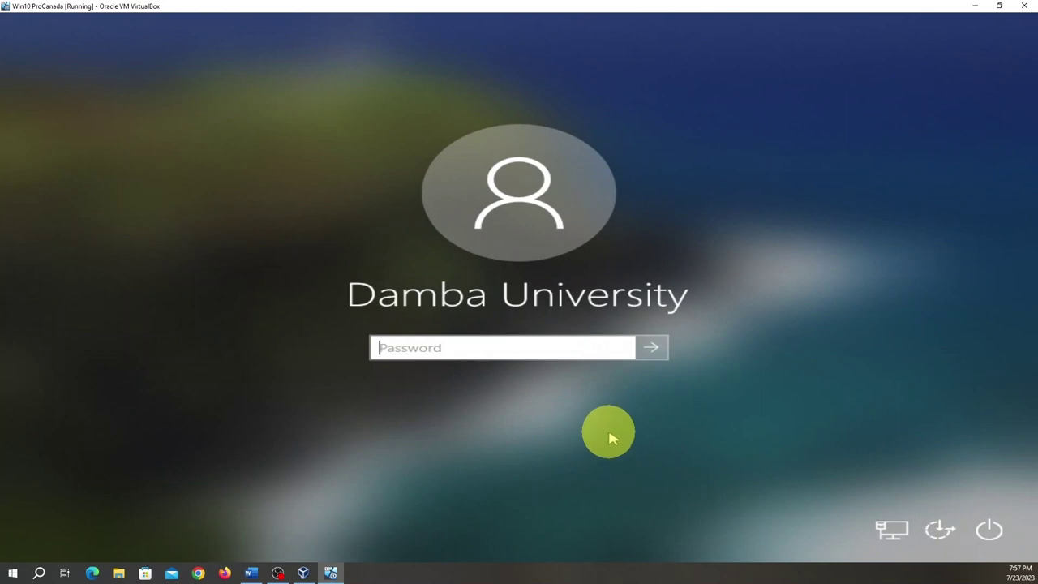
type("p")
key("BackSpace")
key("Caps_Lock")
type("P")
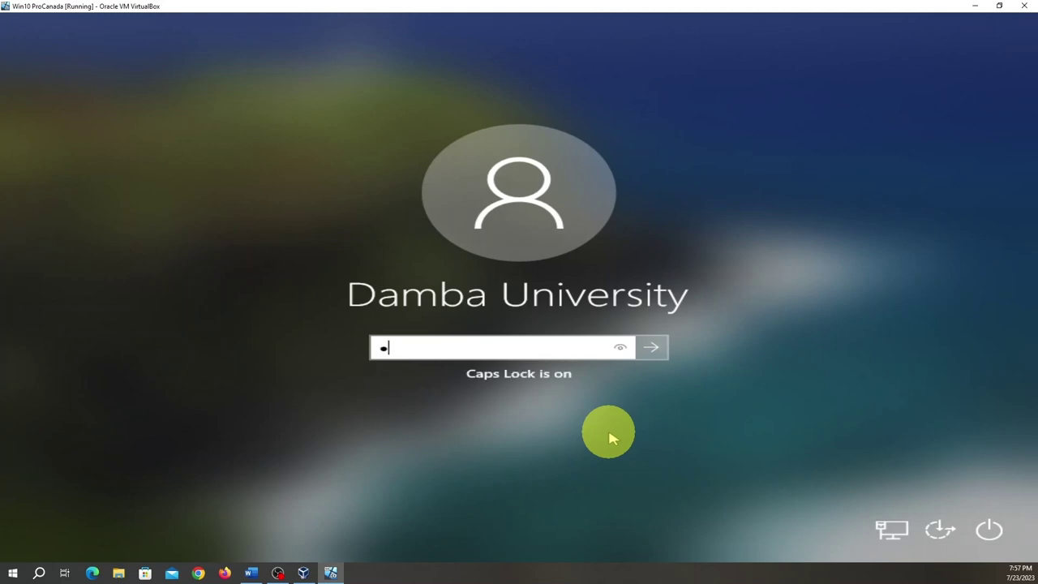
key("Caps_Lock")
type("ass")
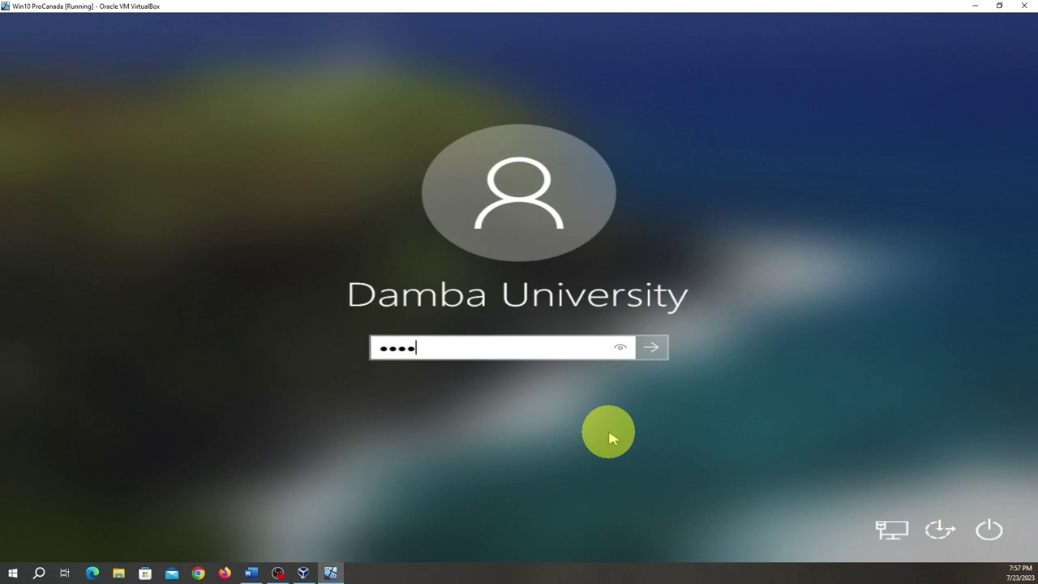
type("word123")
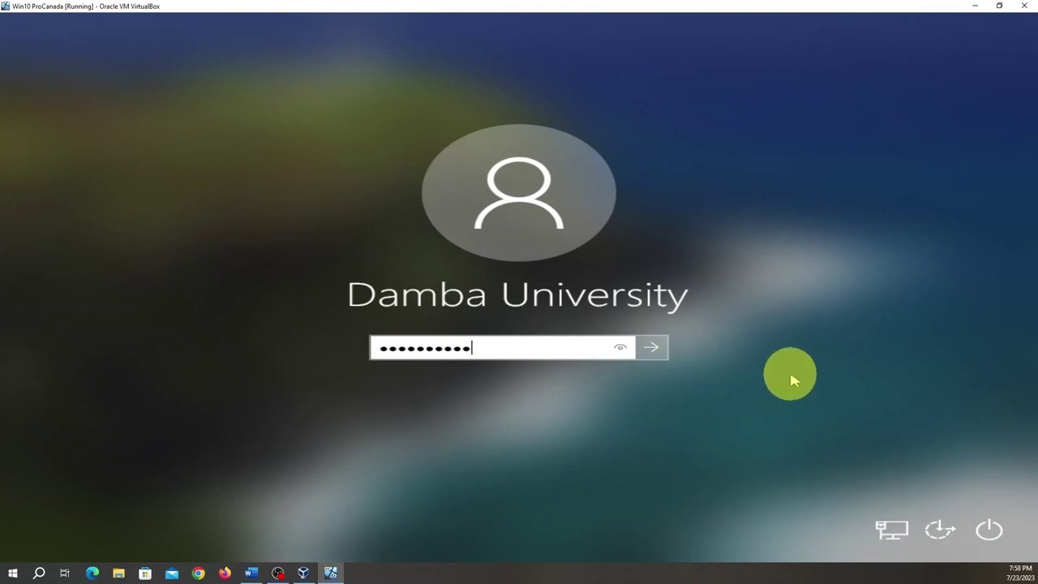
key("Return")
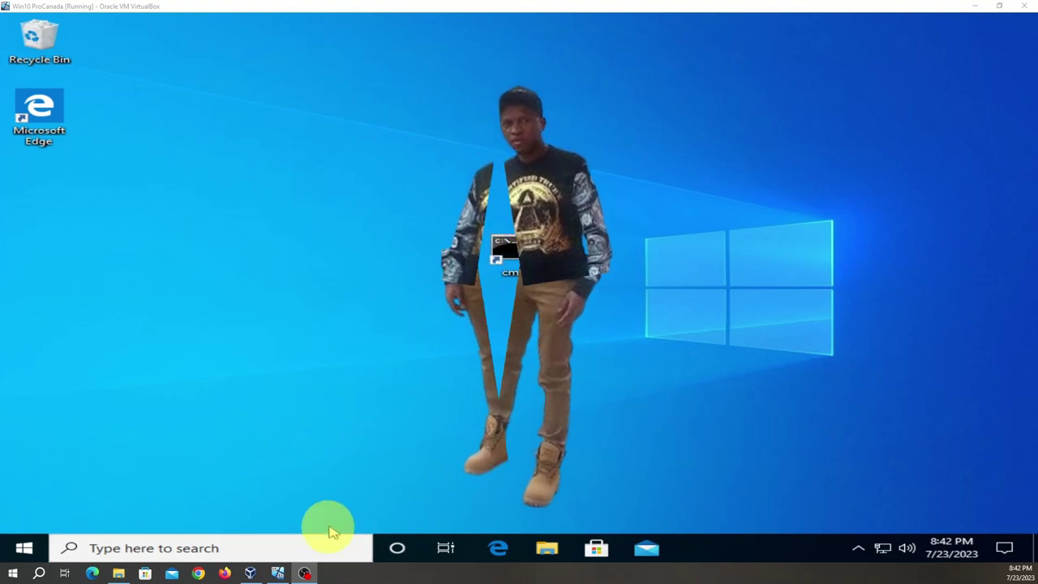
- Search the taskbar for 'se' and launch the Settings app from the results
left_click(315, 548)
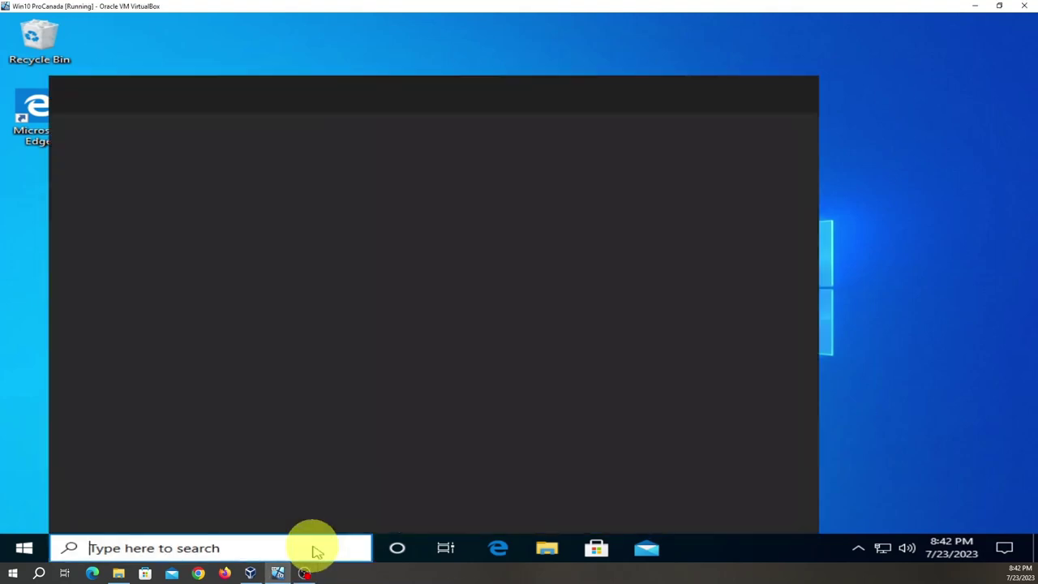
type("se")
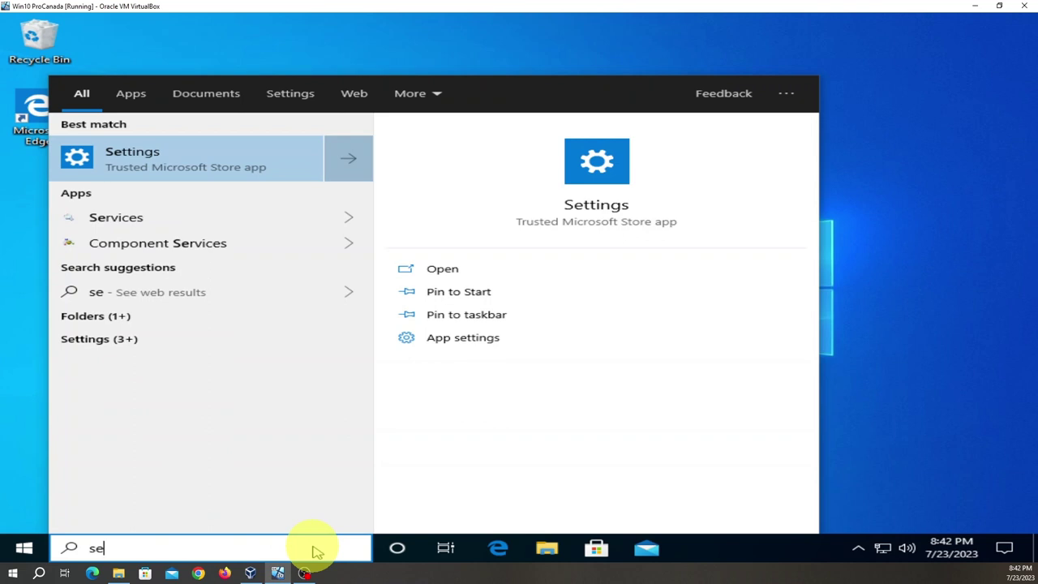
left_click(239, 167)
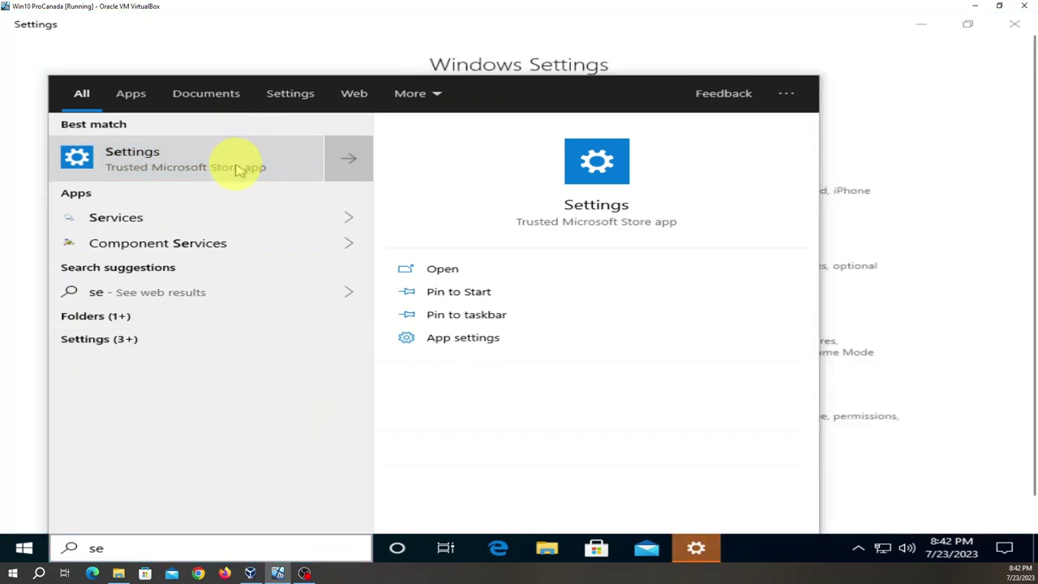
left_click(607, 44)
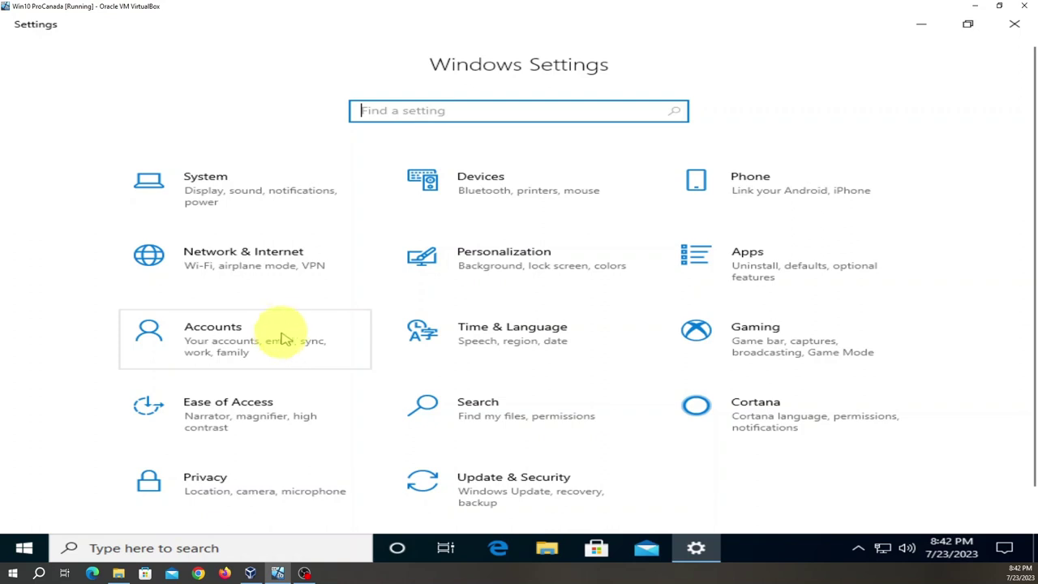
- Go through Update & Security and Windows Security to Virus & threat protection
left_click(556, 487)
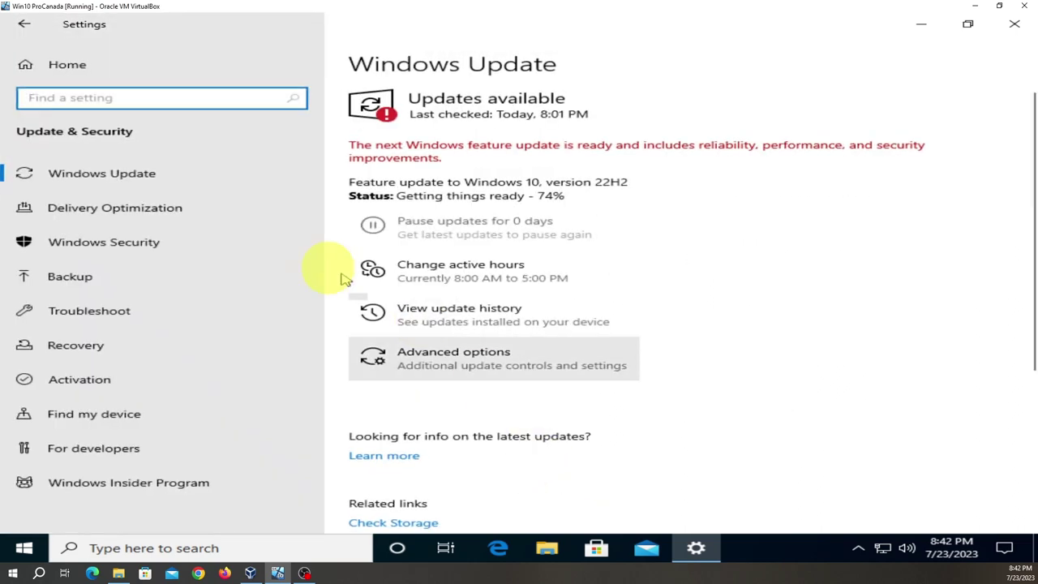
left_click(207, 244)
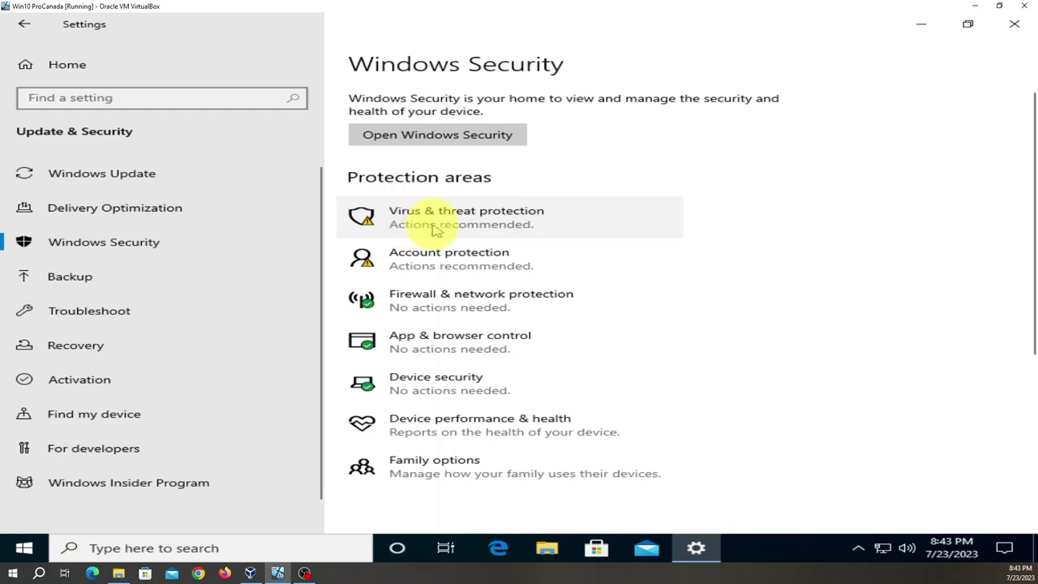
left_click(510, 224)
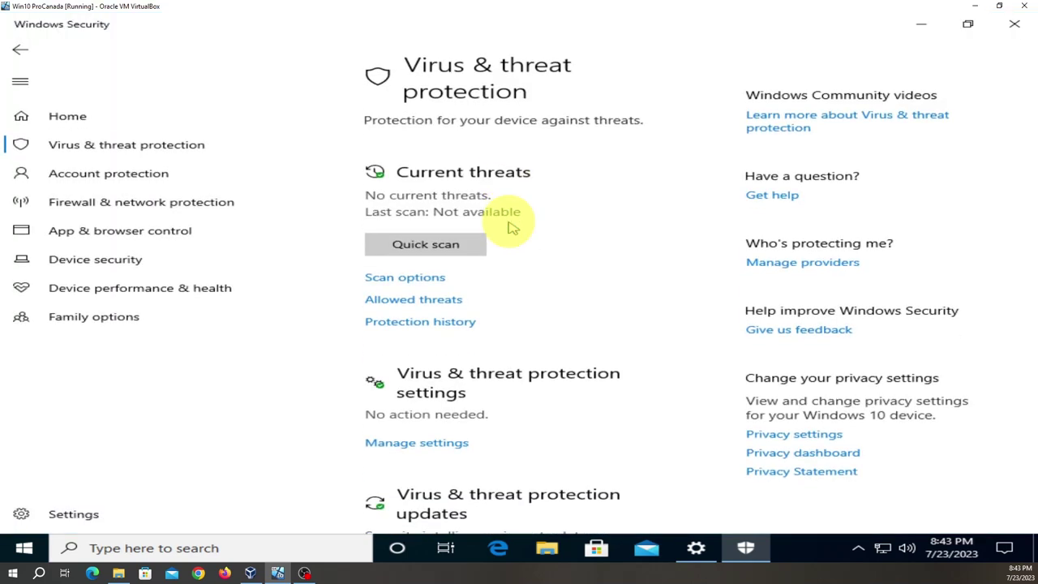
- Run a Full scan from Scan options, finishing with 0 threats in 407799 files
left_click(396, 283)
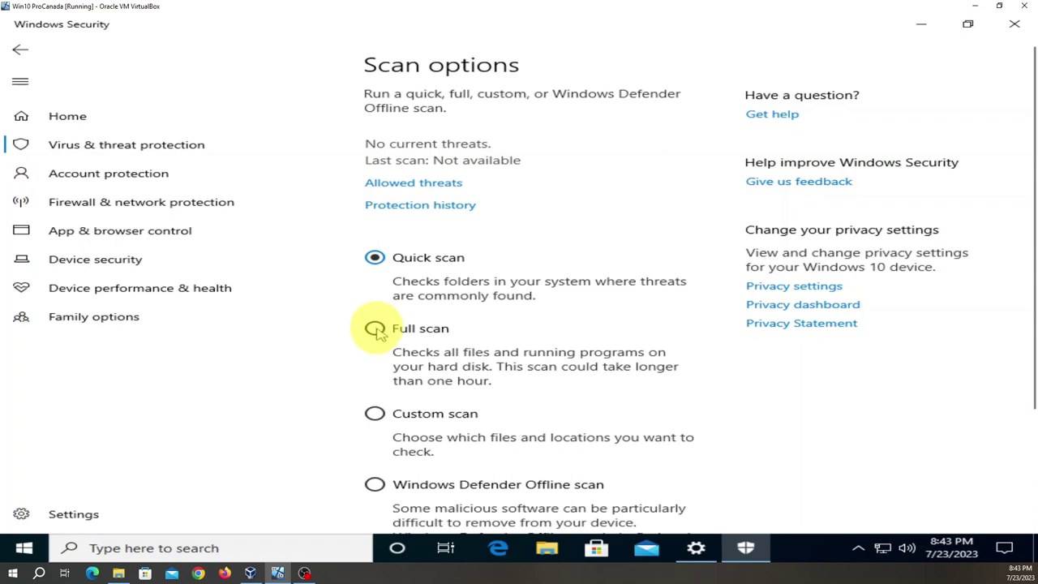
left_click(376, 330)
scroll(495, 349, "down", 2)
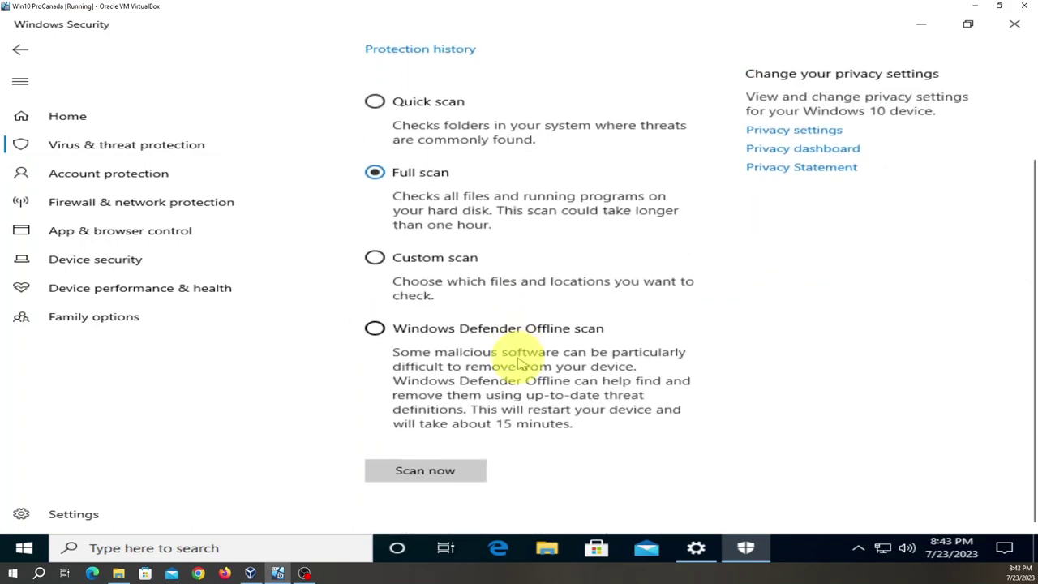
left_click(446, 475)
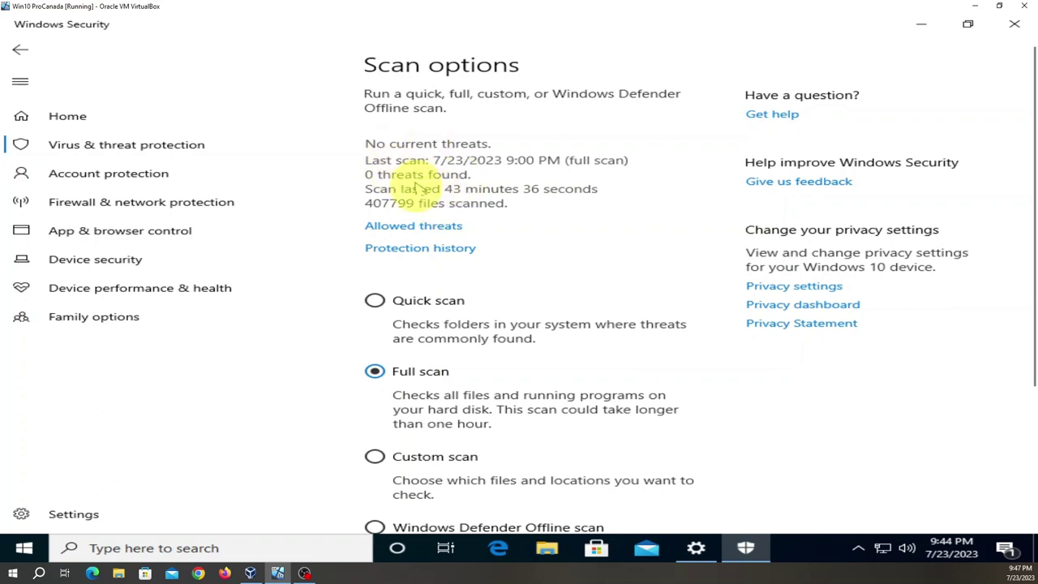
- Close the Windows Security window after the completed scan
scroll(456, 284, "down", 3)
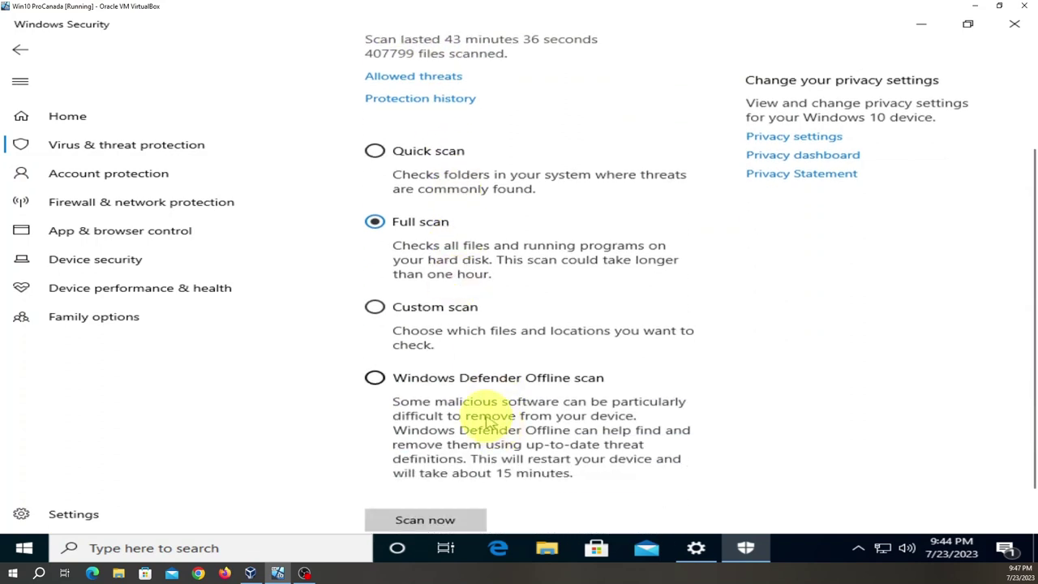
scroll(591, 301, "up", 2)
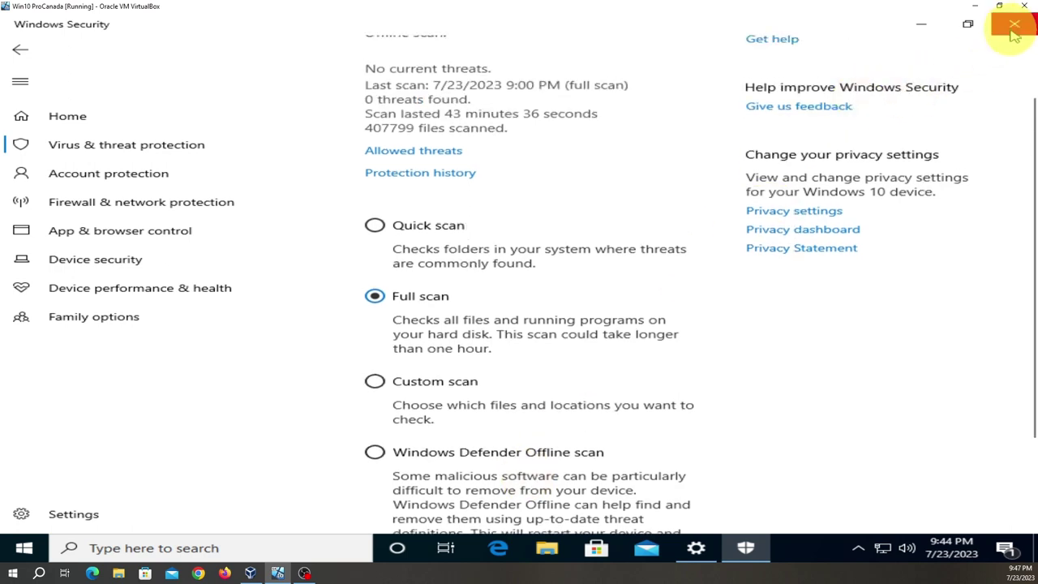
left_click(1014, 29)
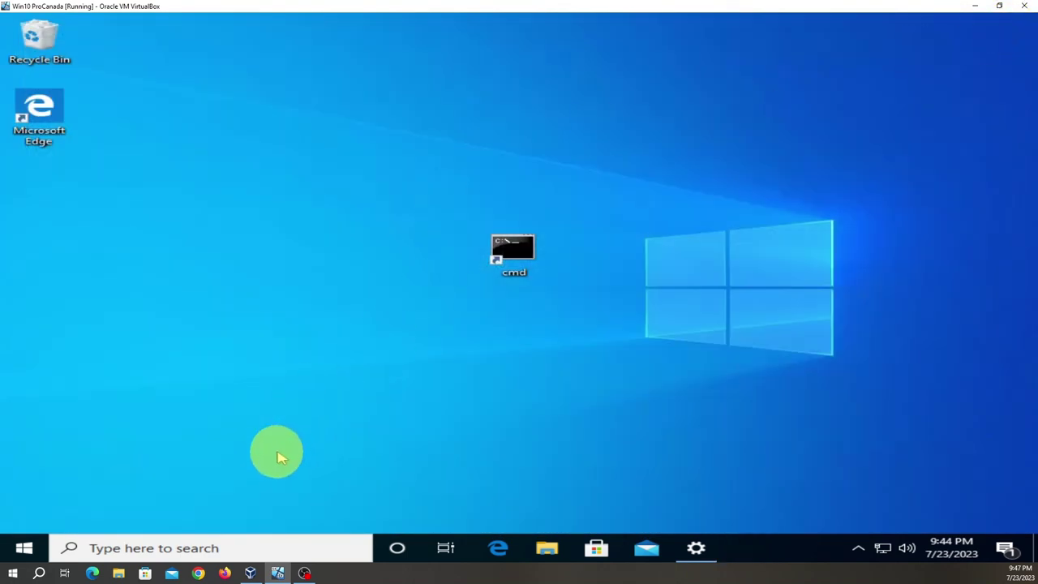
- Reopen the Settings app by searching for 's'
left_click(254, 548)
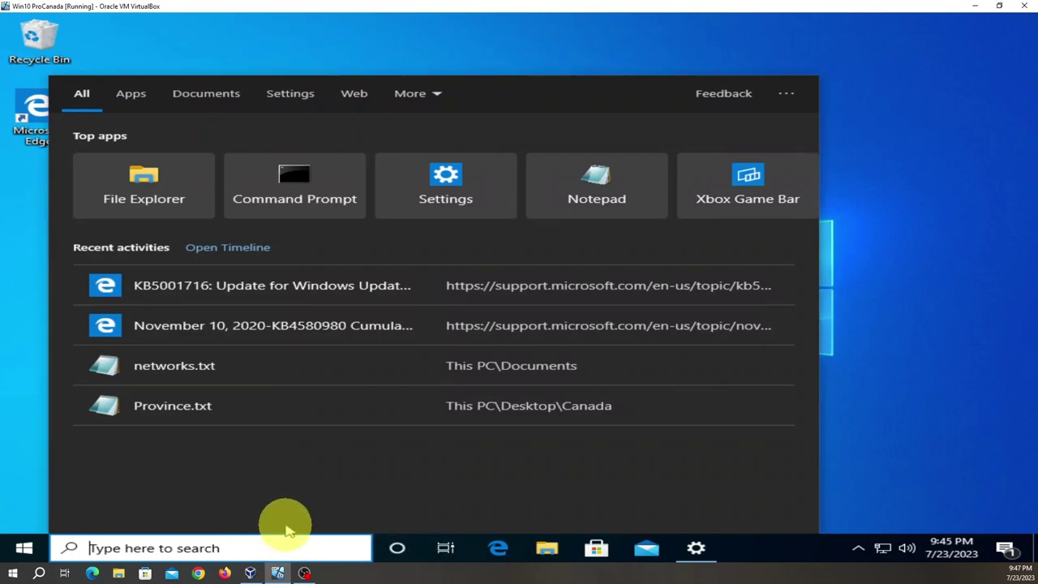
type("s")
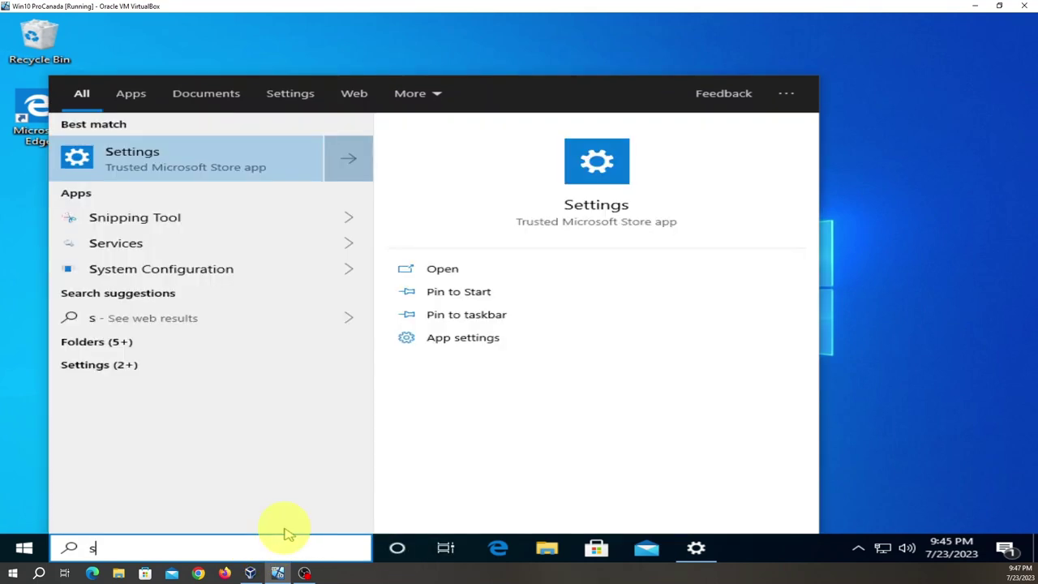
left_click(153, 165)
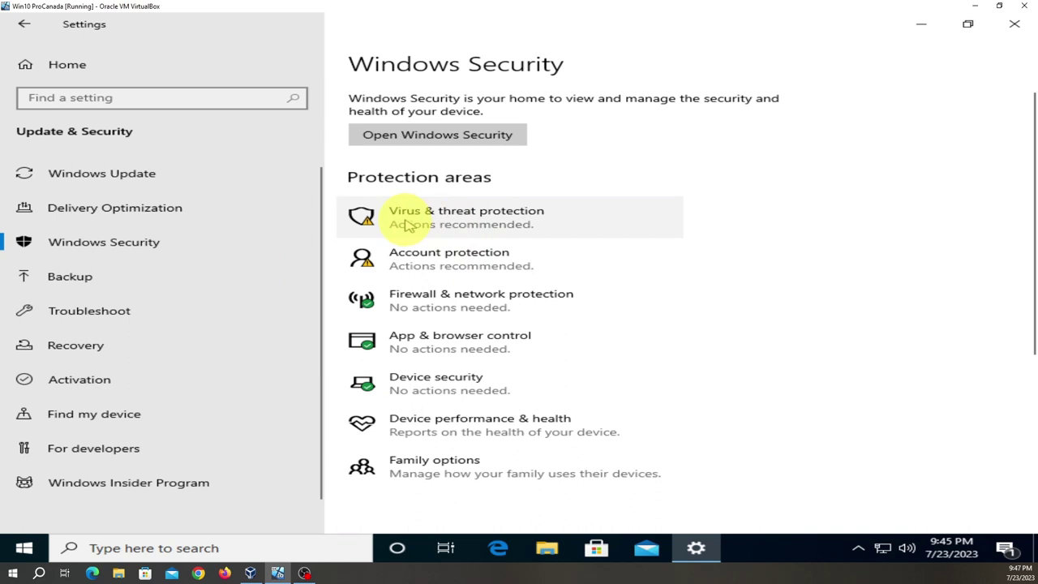
- Open Virus & threat protection's Scan options and select Windows Defender Offline scan
left_click(489, 227)
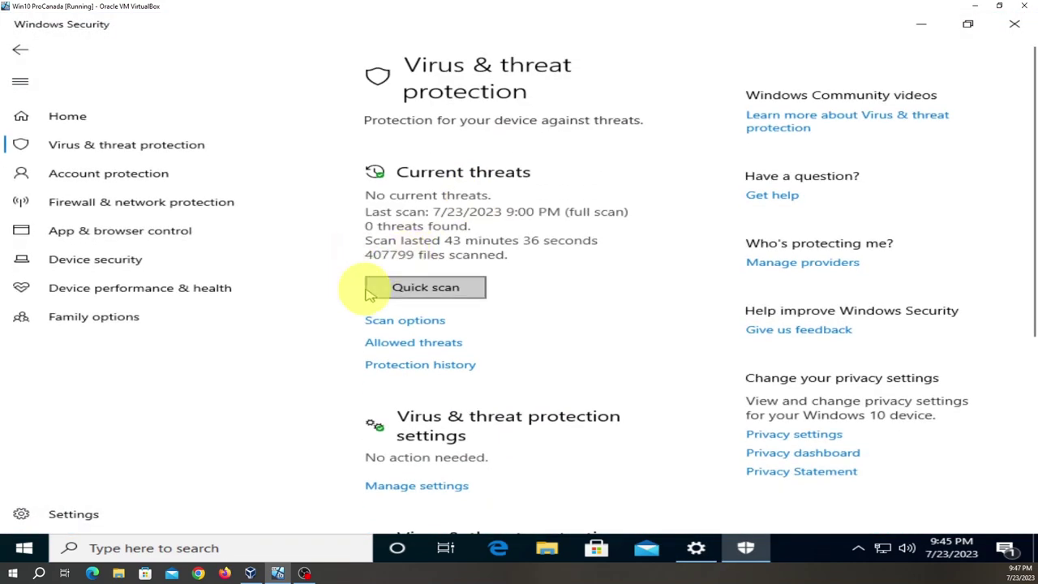
scroll(371, 292, "down", 2)
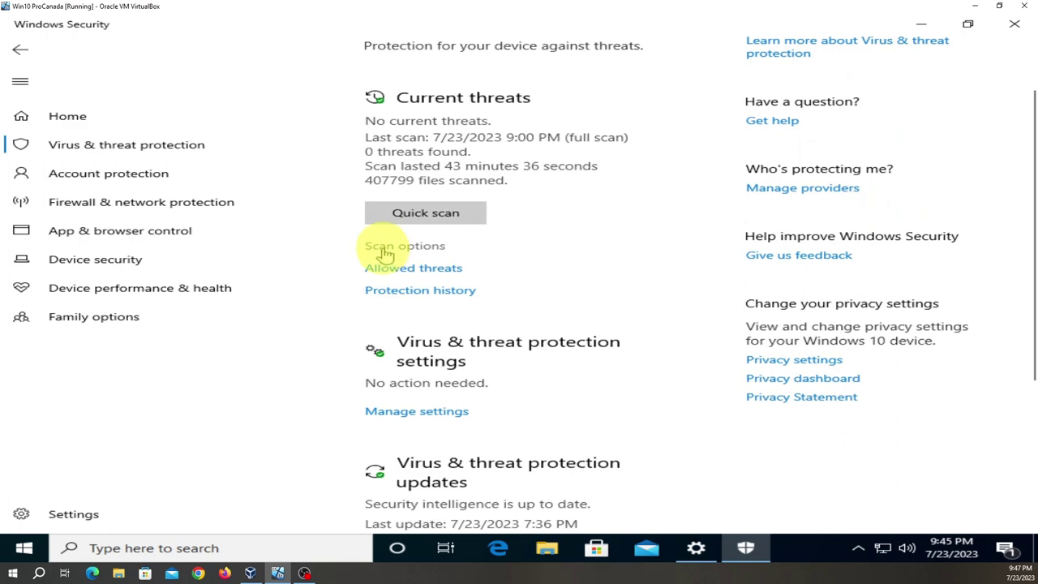
left_click(405, 251)
scroll(417, 301, "down", 5)
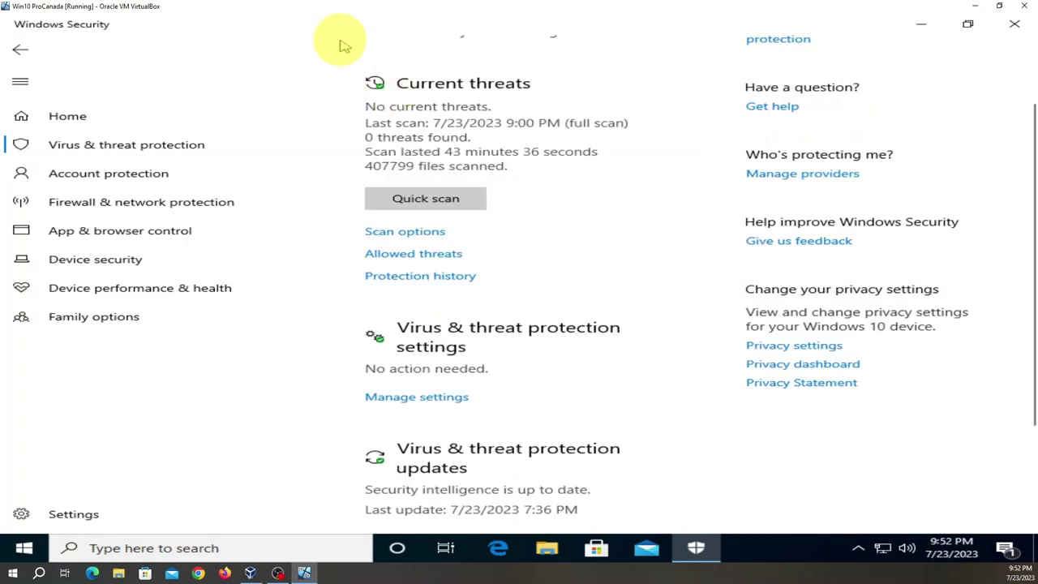
left_click(416, 235)
scroll(438, 267, "down", 3)
scroll(458, 280, "down", 1)
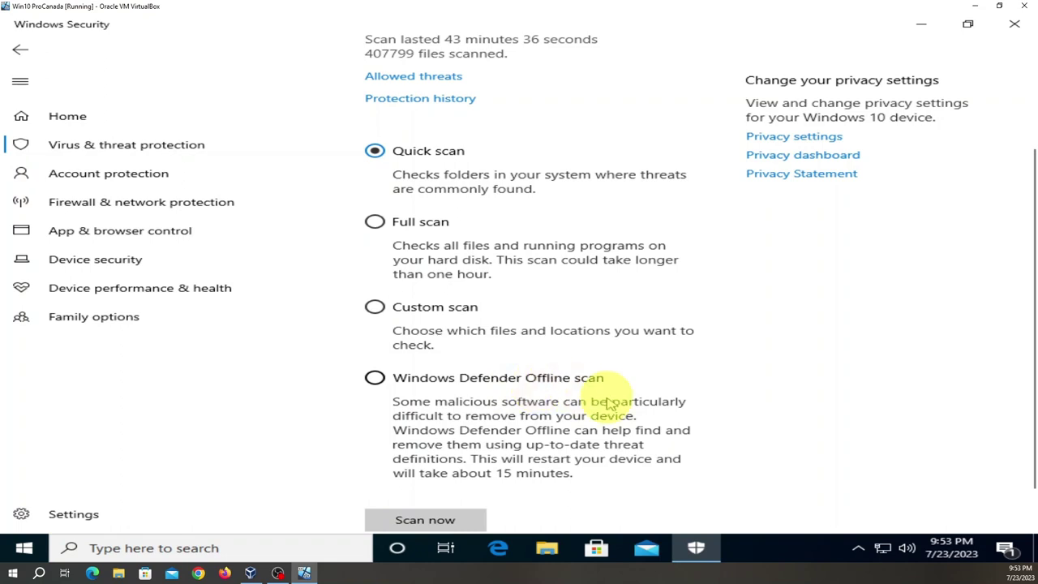
left_click(375, 379)
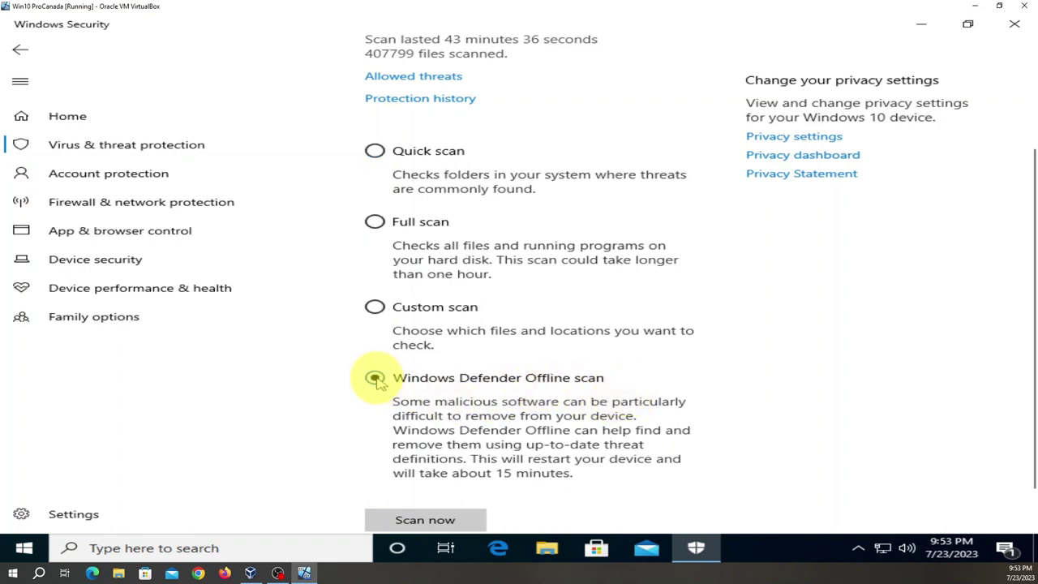
scroll(390, 393, "down", 1)
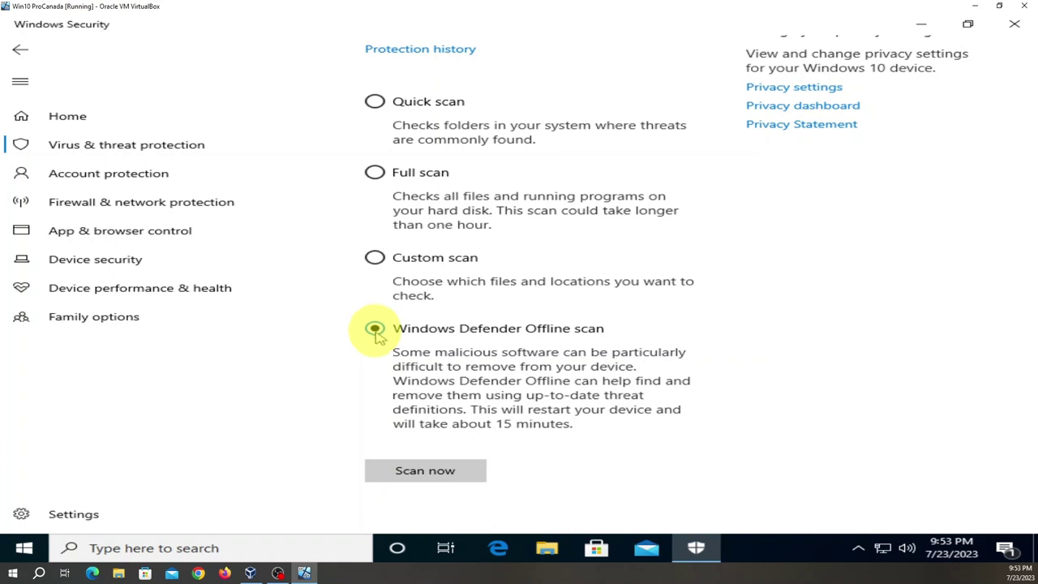
- Start the offline scan, confirm the restart warning and approve the administrator prompt
left_click(436, 478)
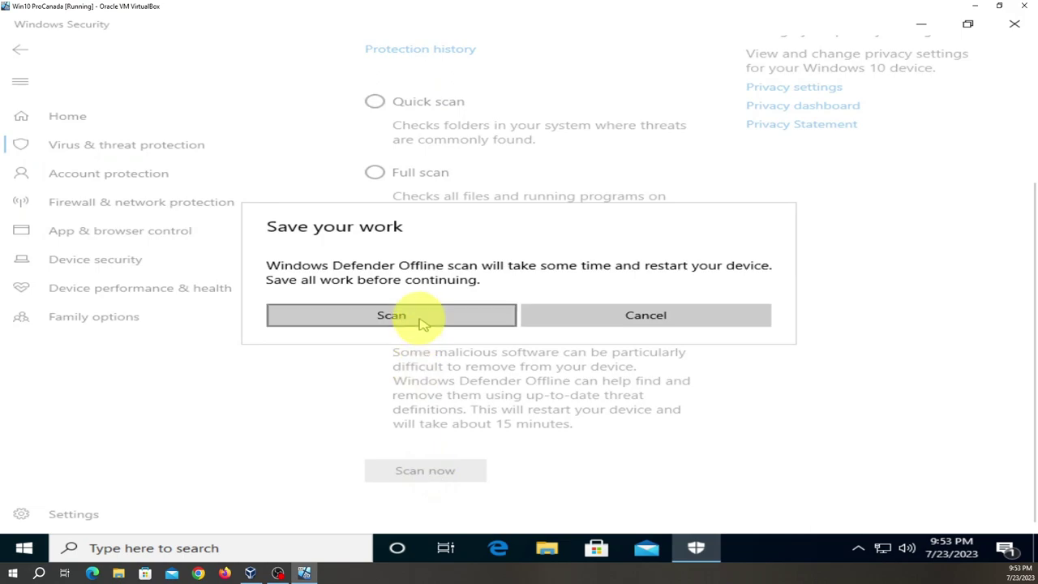
left_click(423, 320)
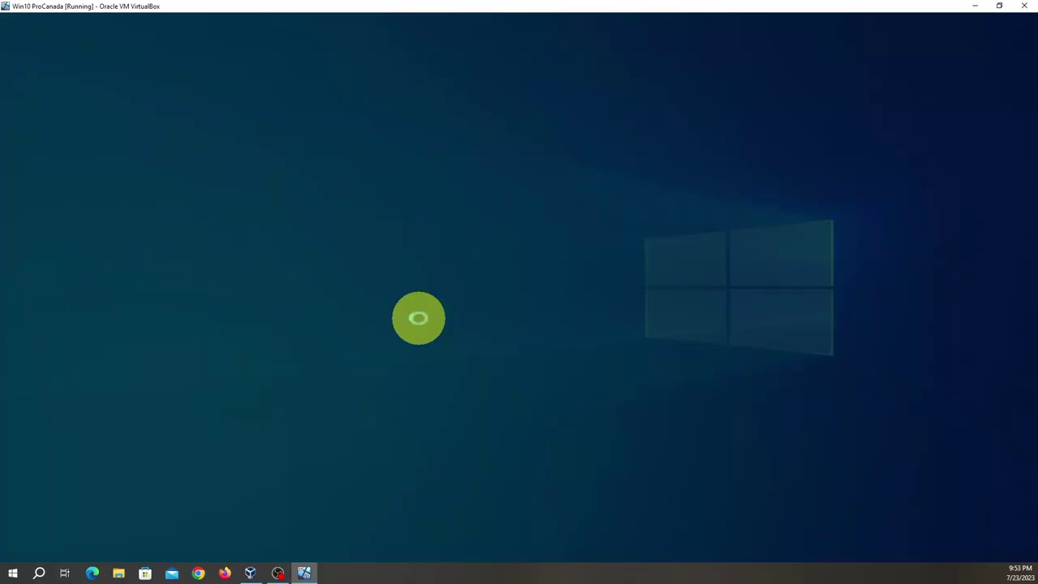
left_click(463, 375)
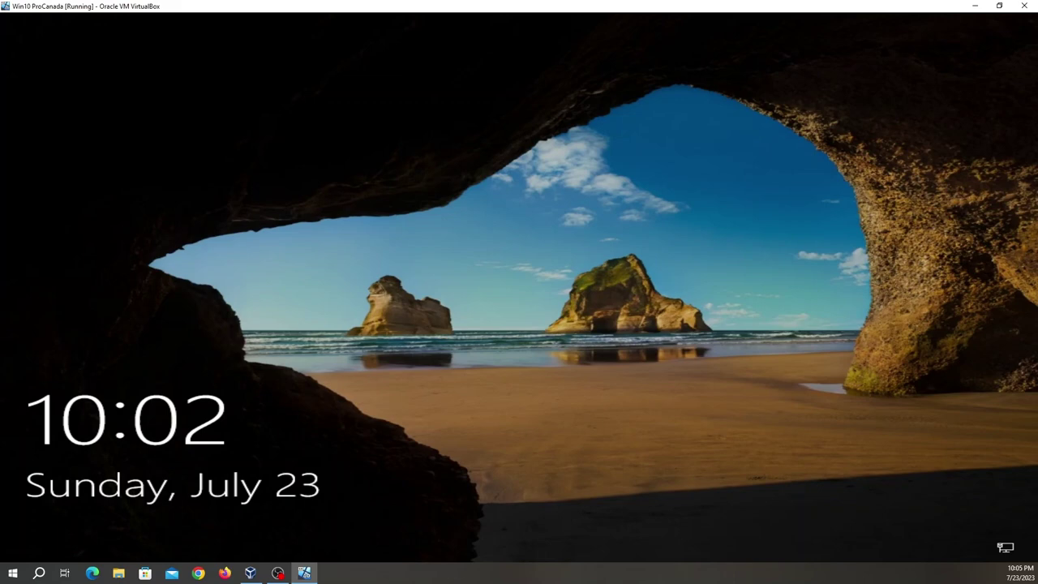
- Dismiss the lock screen and sign in with the account password after the restart
key("Return")
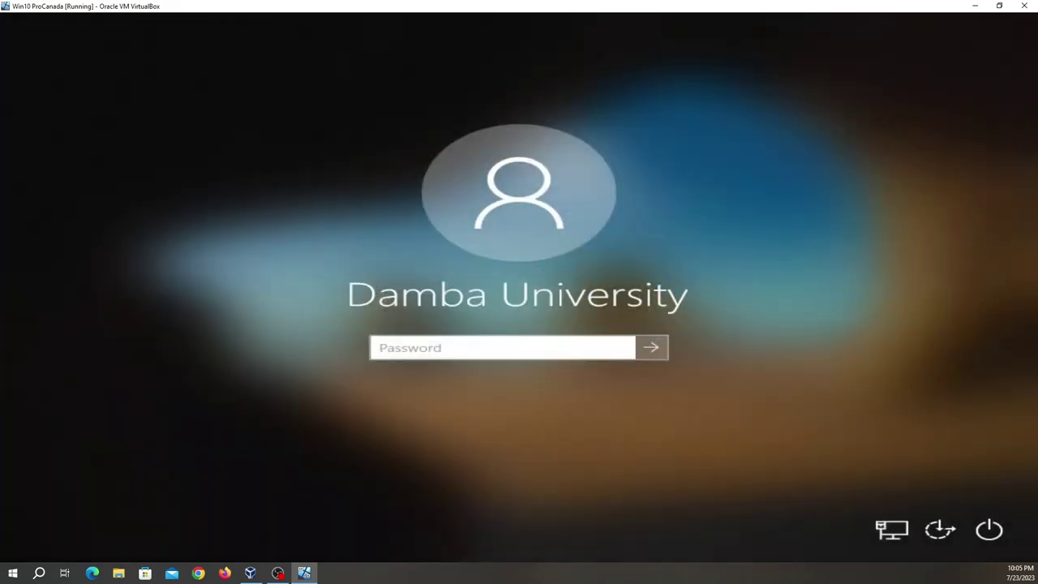
key("Caps_Lock")
type("P")
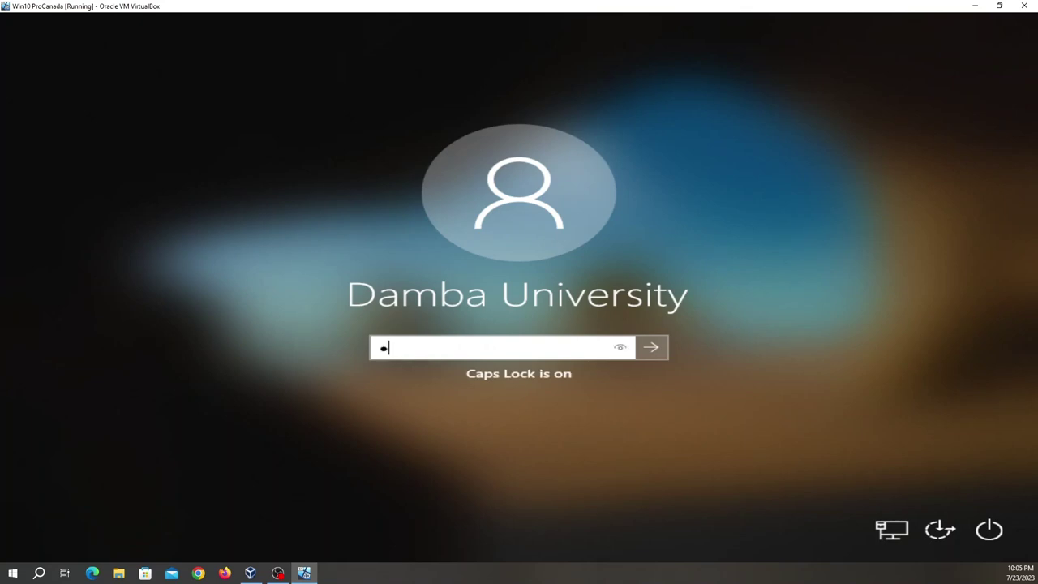
key("Caps_Lock")
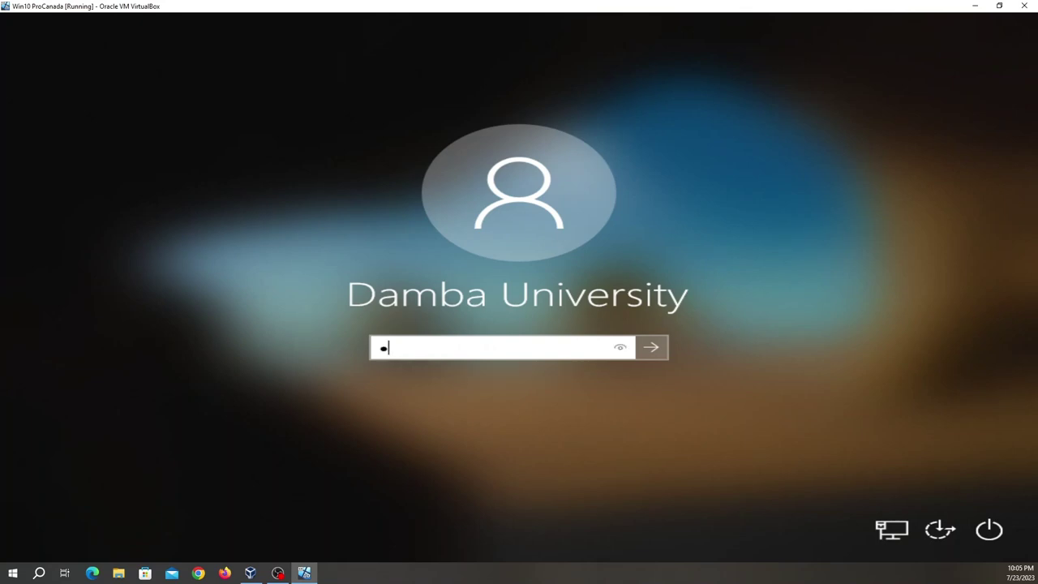
type("assword123")
key("Return")
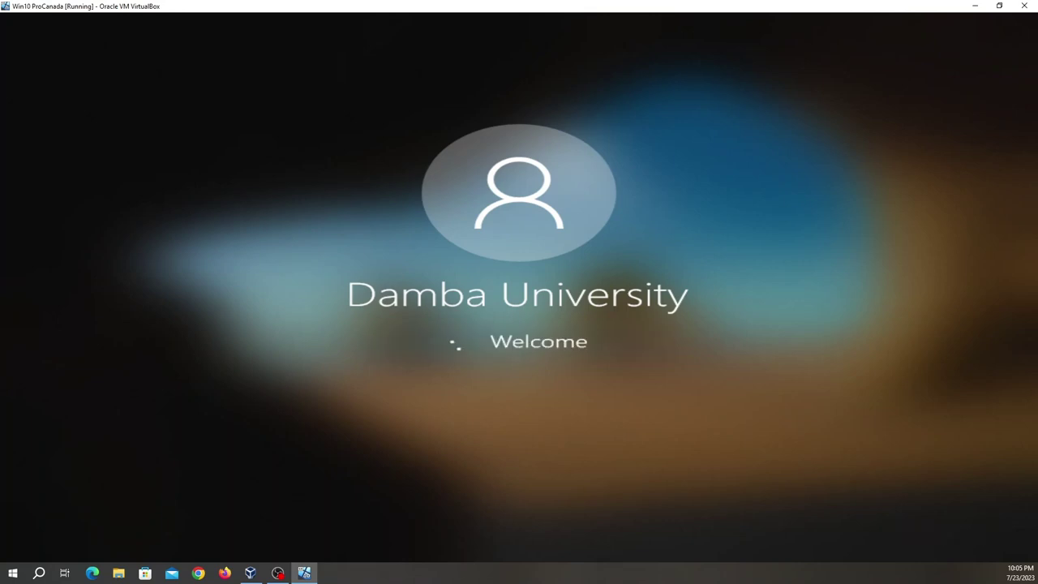